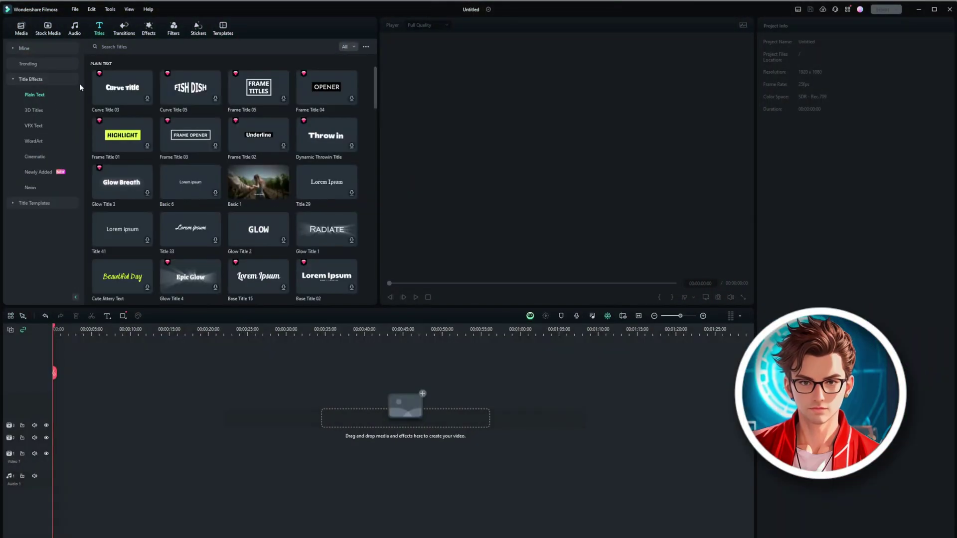
# - Scroll the Titles library down past Plain Text to the VFX Text presets
pyautogui.scroll(-4, 262, 134)
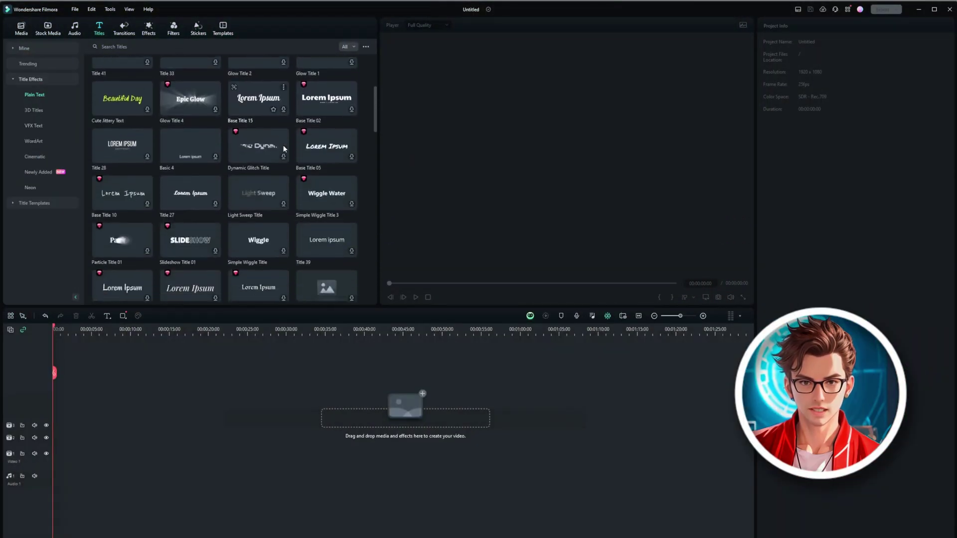
pyautogui.scroll(-1, 284, 148)
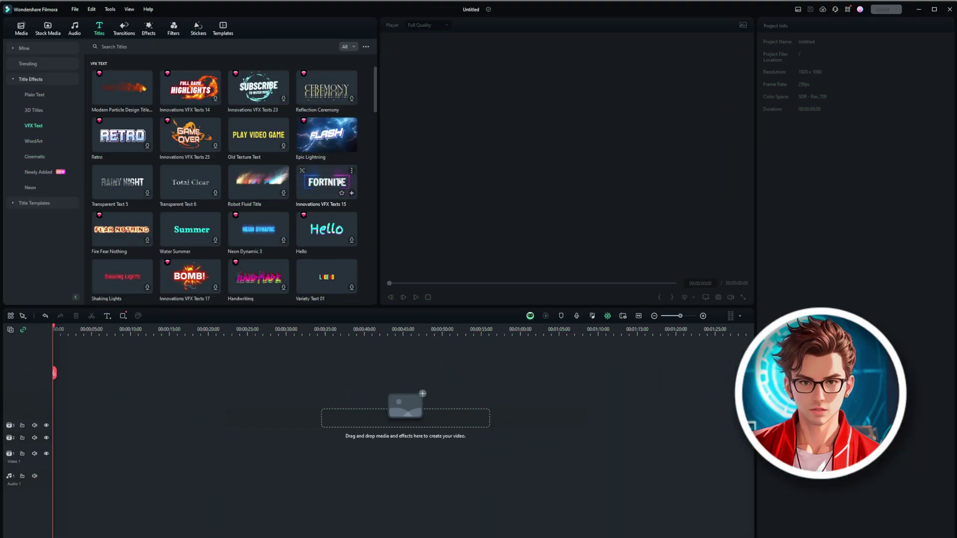
pyautogui.moveTo(340, 183); pyautogui.dragTo(48, 460)
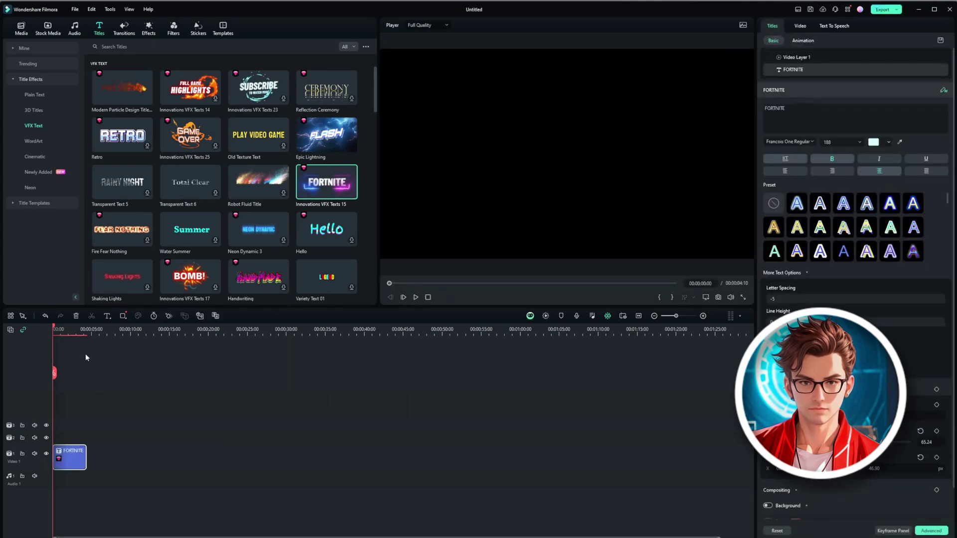
pyautogui.press('space')
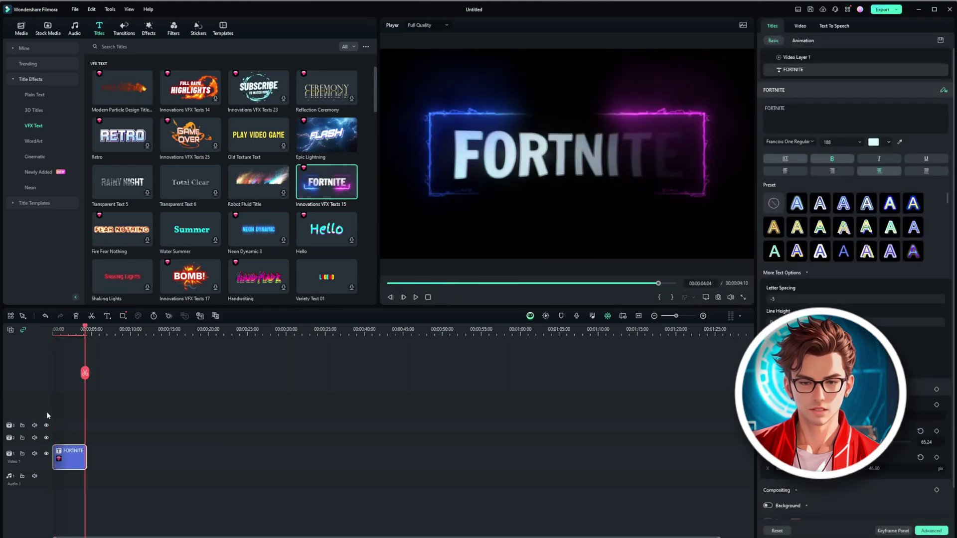
pyautogui.doubleClick(796, 113)
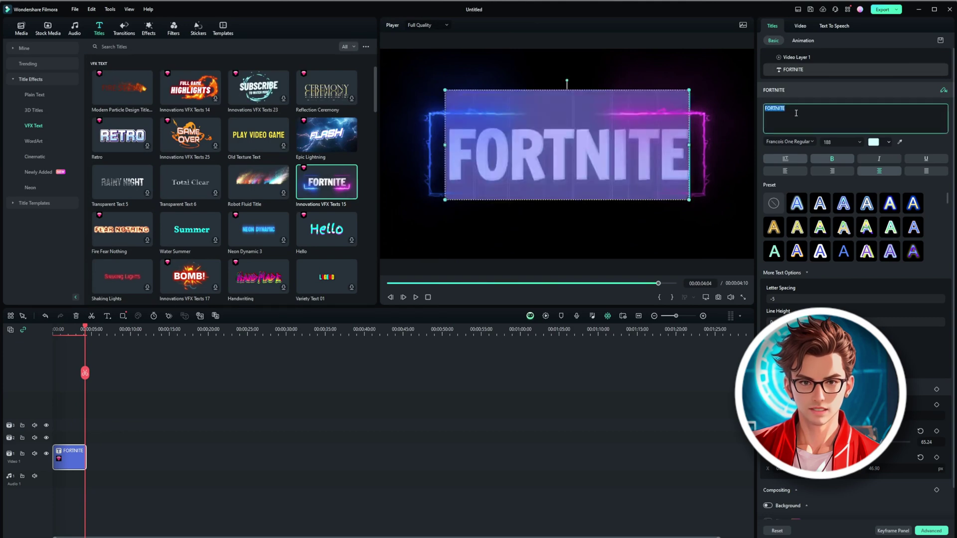
pyautogui.write('Minecraf')
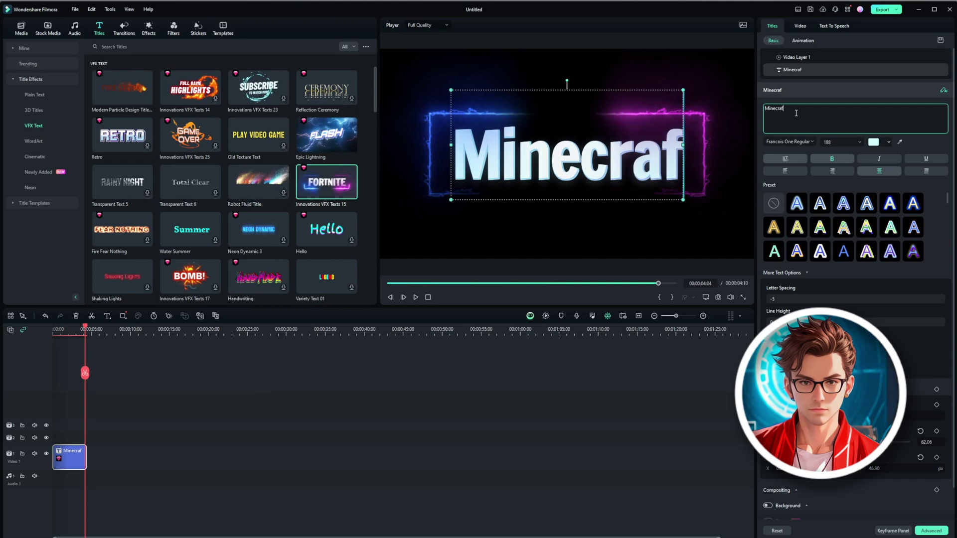
pyautogui.write('t')
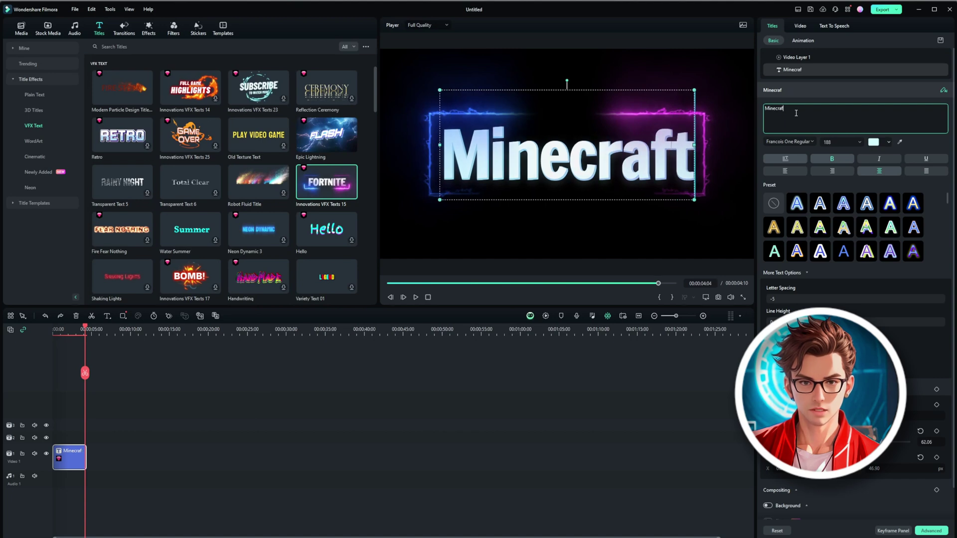
pyautogui.press('BackSpace')
pyautogui.press('BackSpace')
pyautogui.press('BackSpace')
pyautogui.press('BackSpace')
pyautogui.press('BackSpace')
pyautogui.press('BackSpace')
pyautogui.press('BackSpace')
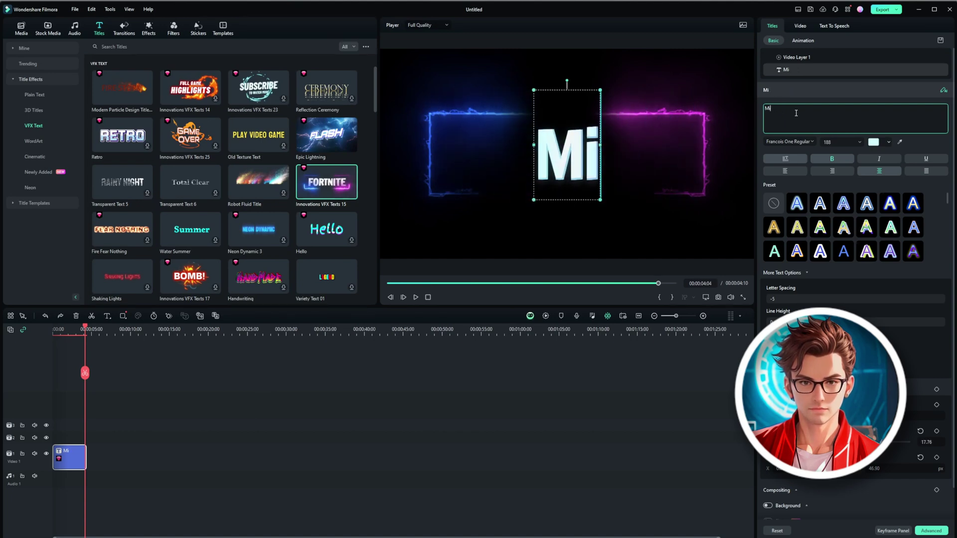
pyautogui.hotkey('ctrl', 'z')
# - Rewind the playhead and switch the FIRE STORM title's font to Zeyada
pyautogui.click(553, 428)
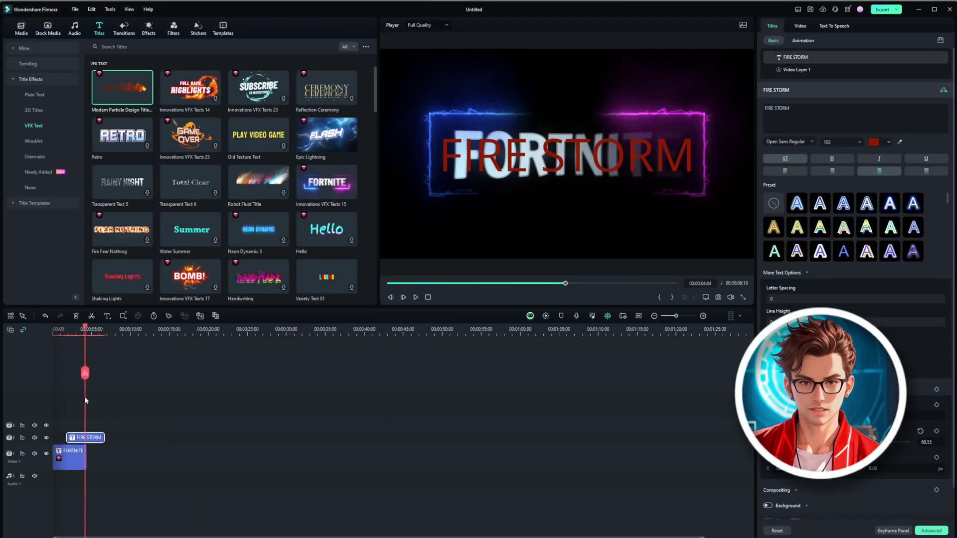
pyautogui.moveTo(84, 372); pyautogui.dragTo(85, 394)
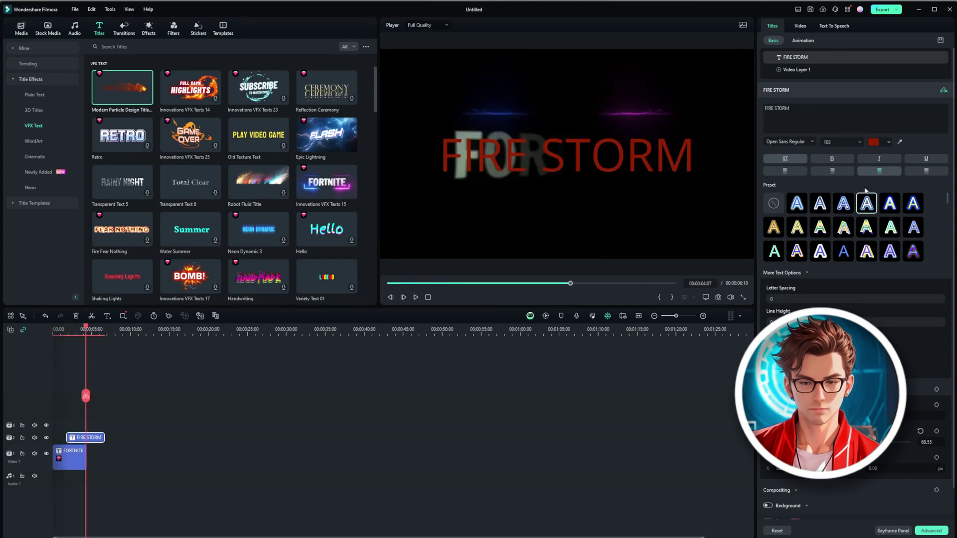
pyautogui.click(803, 142)
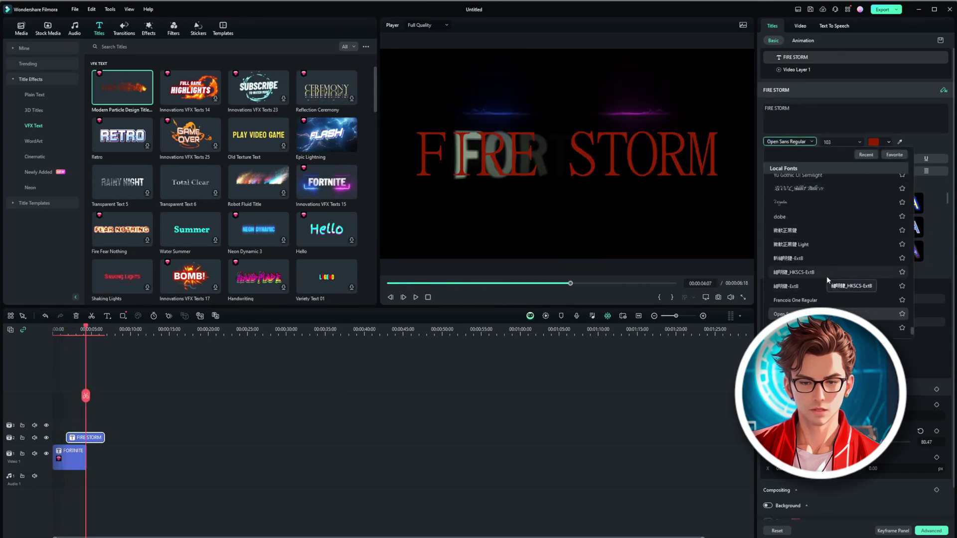
pyautogui.click(804, 202)
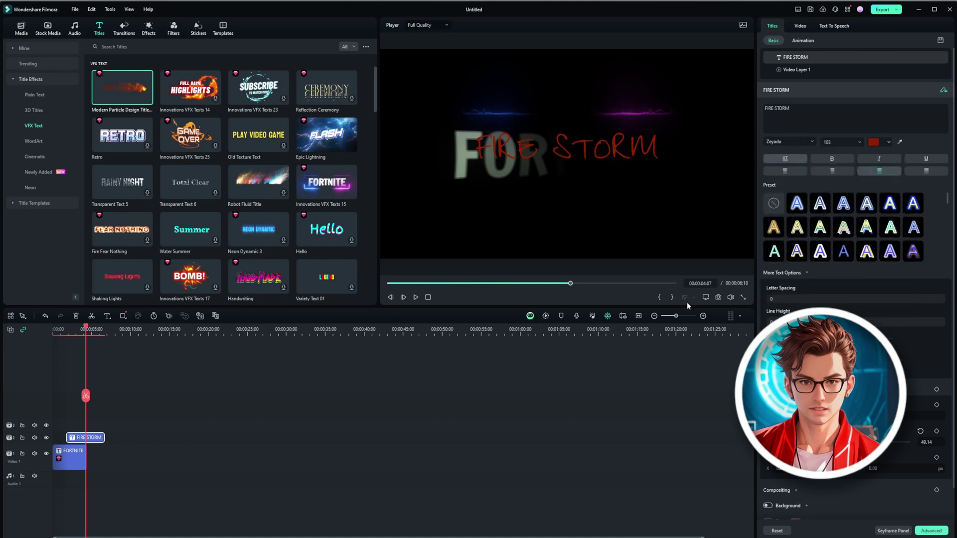
# - Replace the title text with 'Gameplay' and move it below FORTNITE in the preview
pyautogui.tripleClick(783, 108)
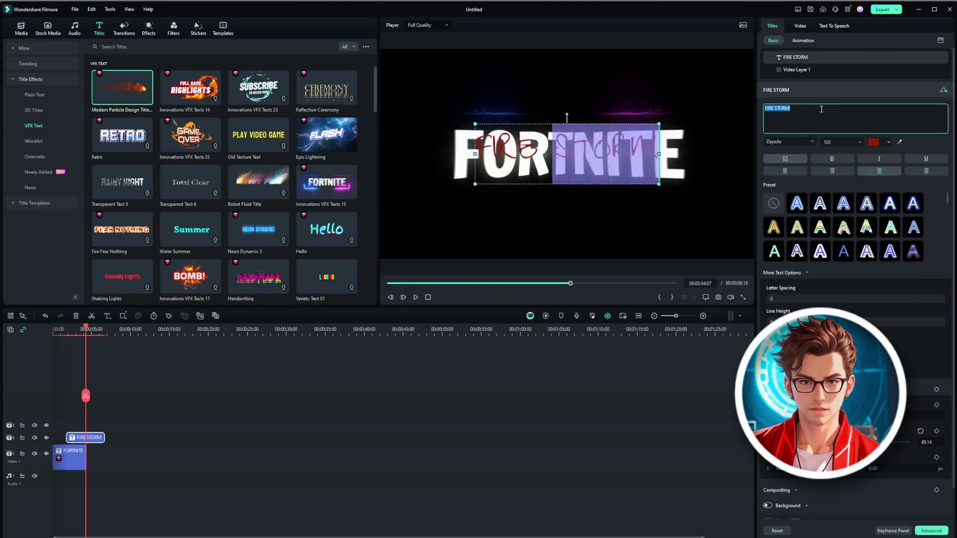
pyautogui.write('Gameplay')
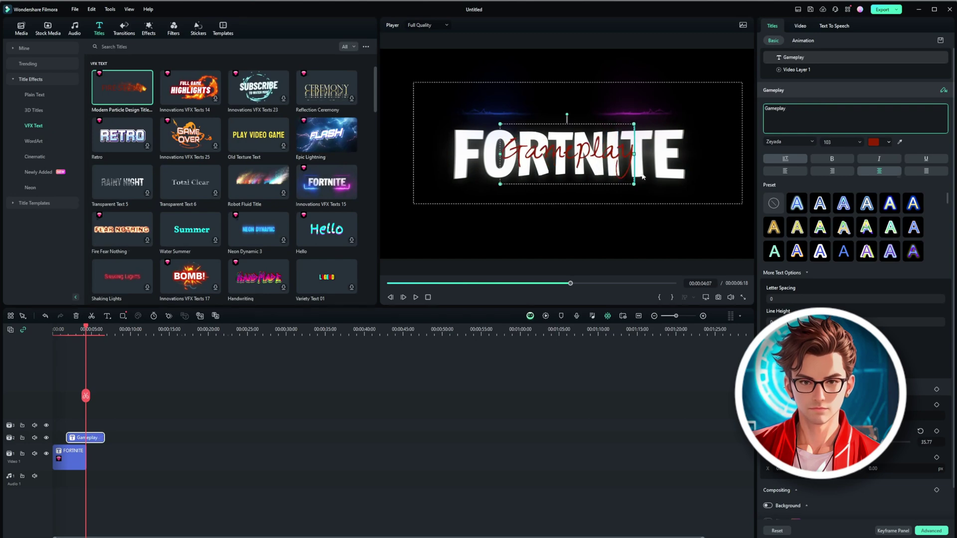
pyautogui.click(815, 71)
pyautogui.keyDown('ctrl'); pyautogui.click(820, 59); pyautogui.keyUp('ctrl')
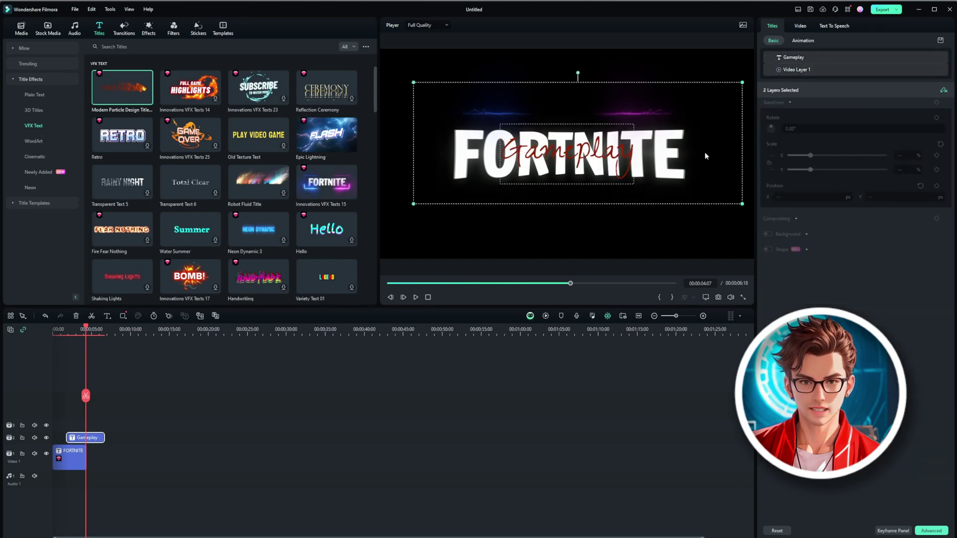
pyautogui.moveTo(617, 153); pyautogui.dragTo(616, 207)
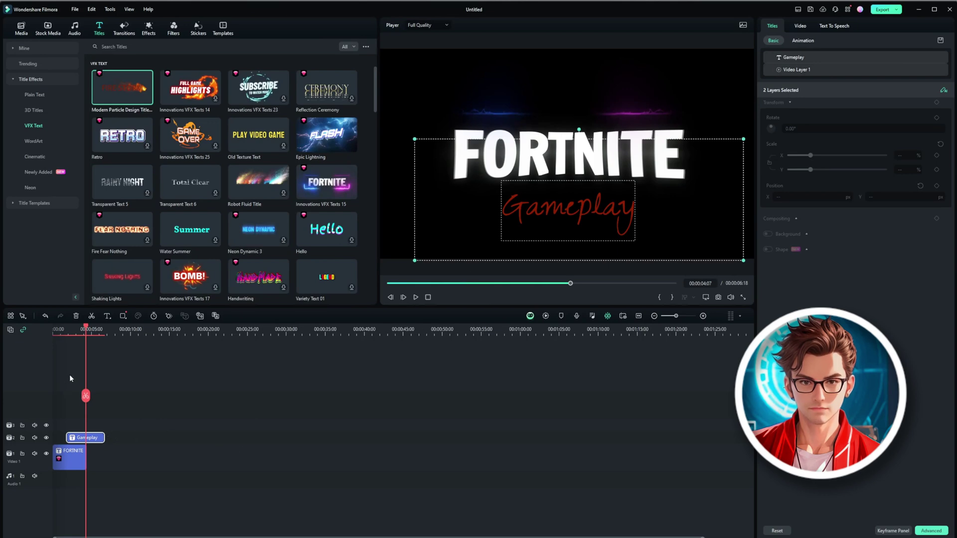
# - Rewind to the start and play the video to check the Gameplay placement
pyautogui.moveTo(86, 396); pyautogui.dragTo(54, 396)
pyautogui.click(163, 401)
pyautogui.press('space')
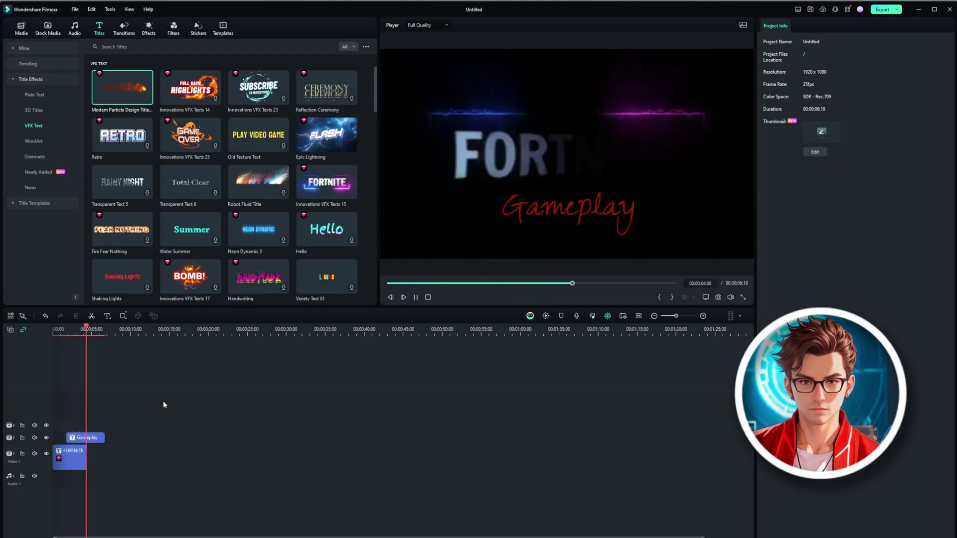
pyautogui.press('space')
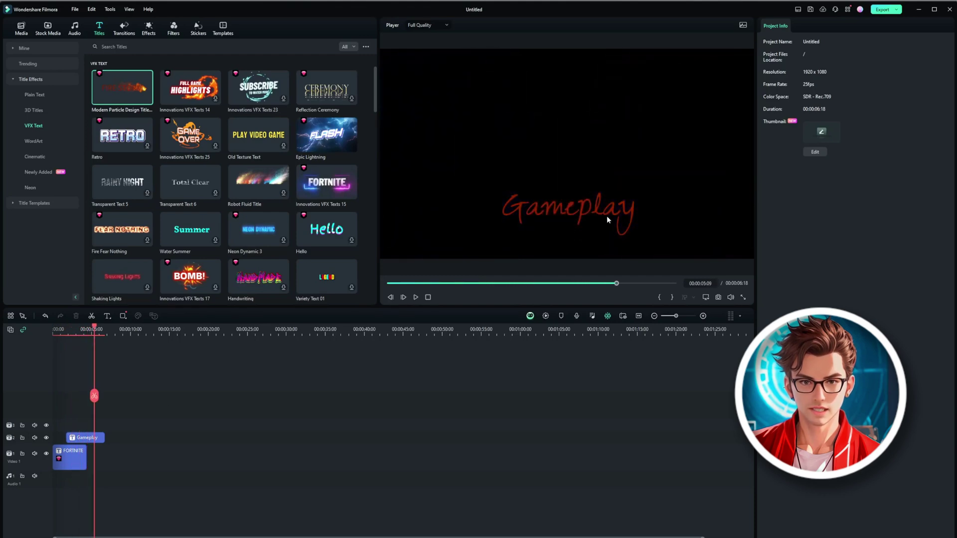
# - Select the Gameplay clip, glance at Text To Speech, and return to its Titles properties
pyautogui.click(86, 438)
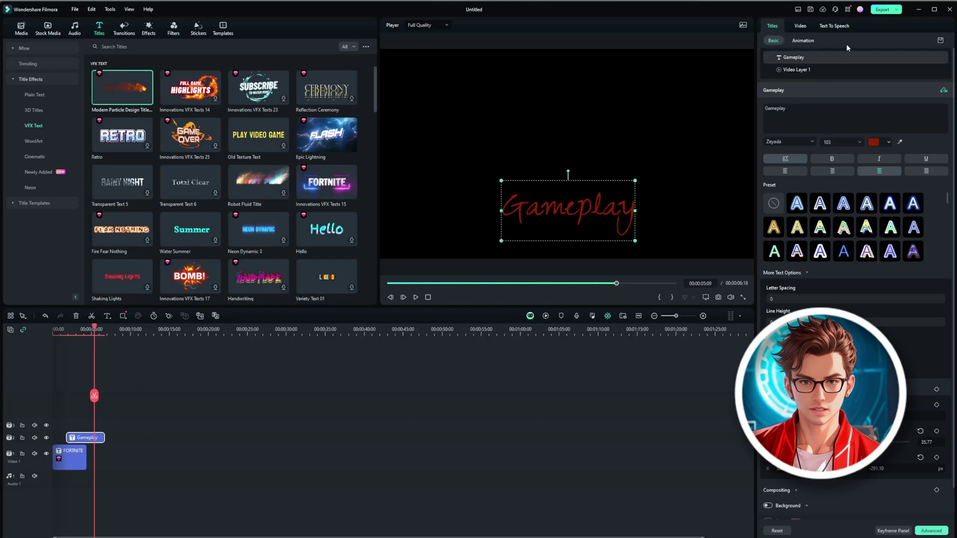
pyautogui.click(835, 26)
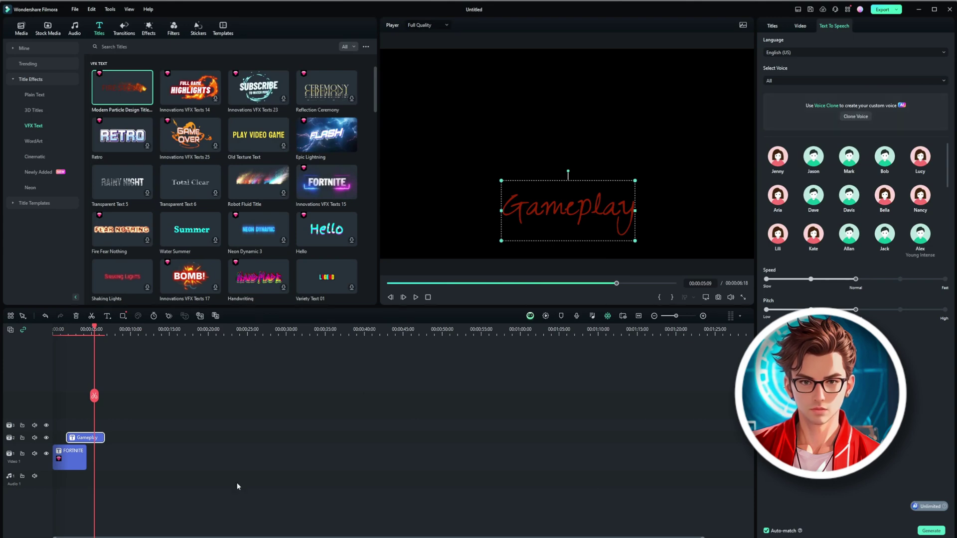
pyautogui.click(79, 463)
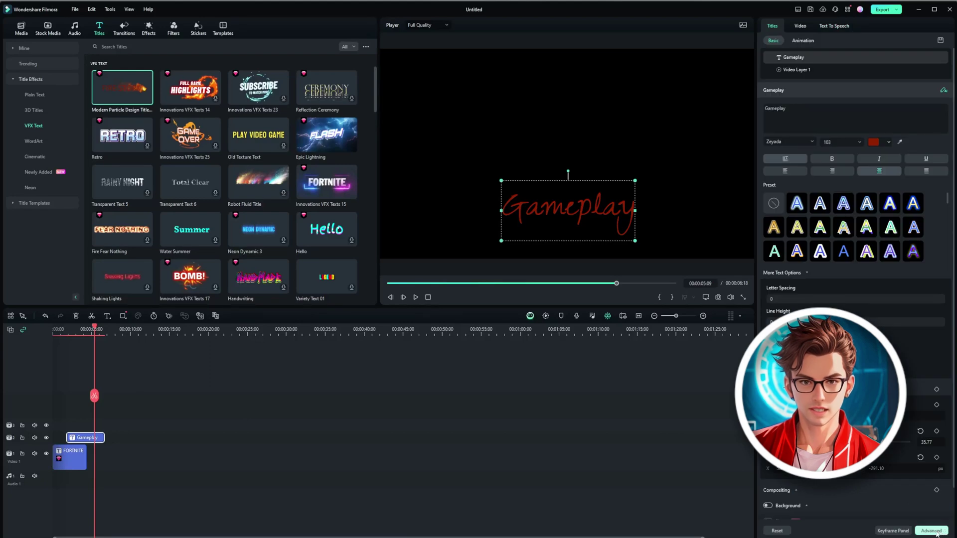
# - Open Advanced Text Edit for Gameplay and browse its Preset, Customize and Animation tabs
pyautogui.click(925, 532)
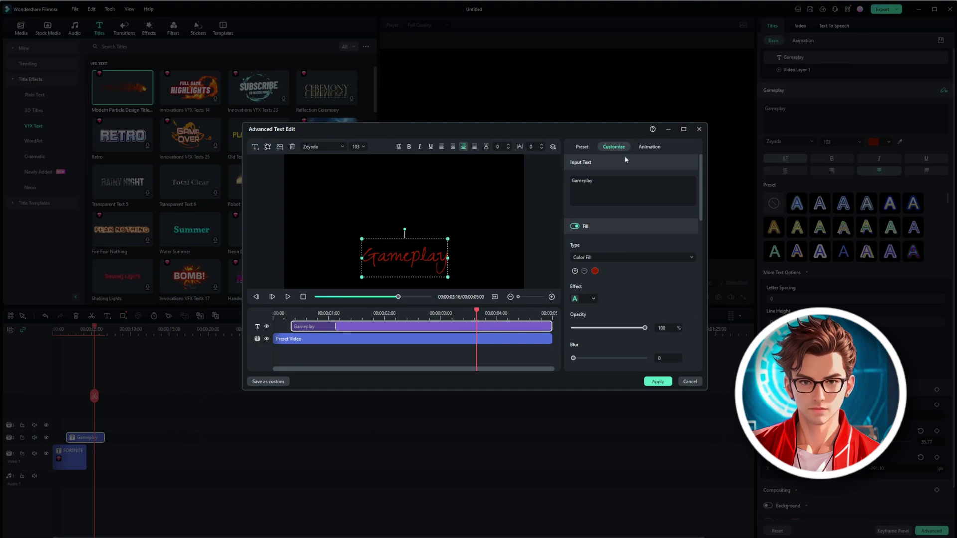
pyautogui.moveTo(476, 313); pyautogui.dragTo(550, 314)
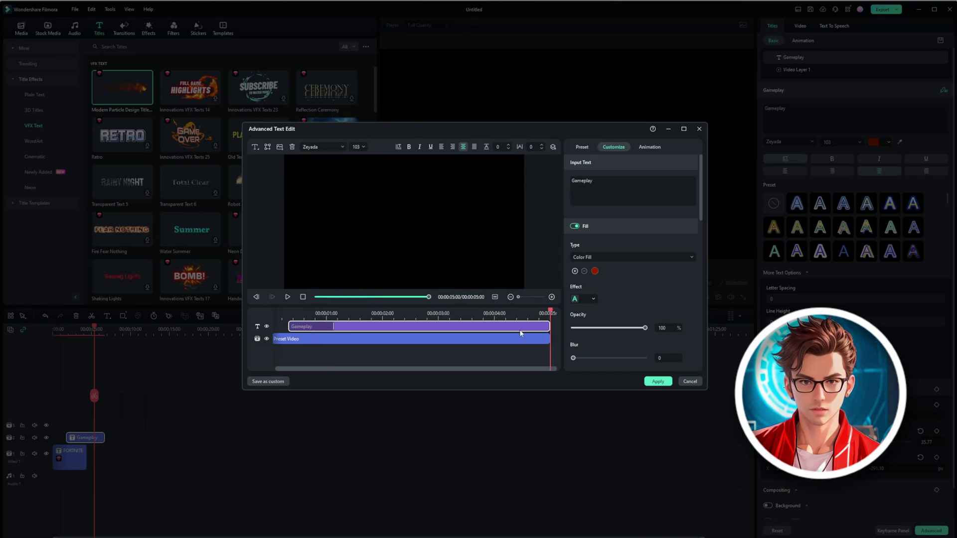
pyautogui.click(582, 148)
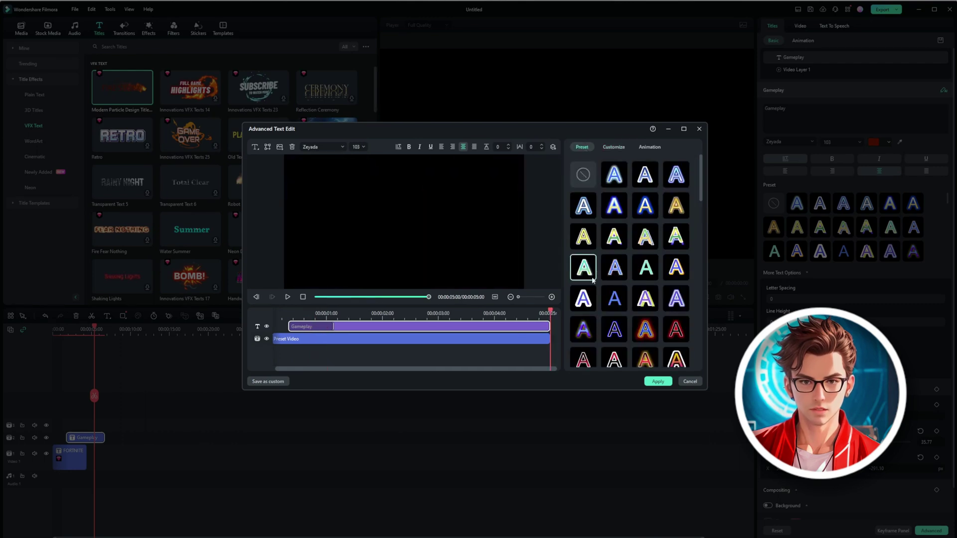
pyautogui.click(614, 148)
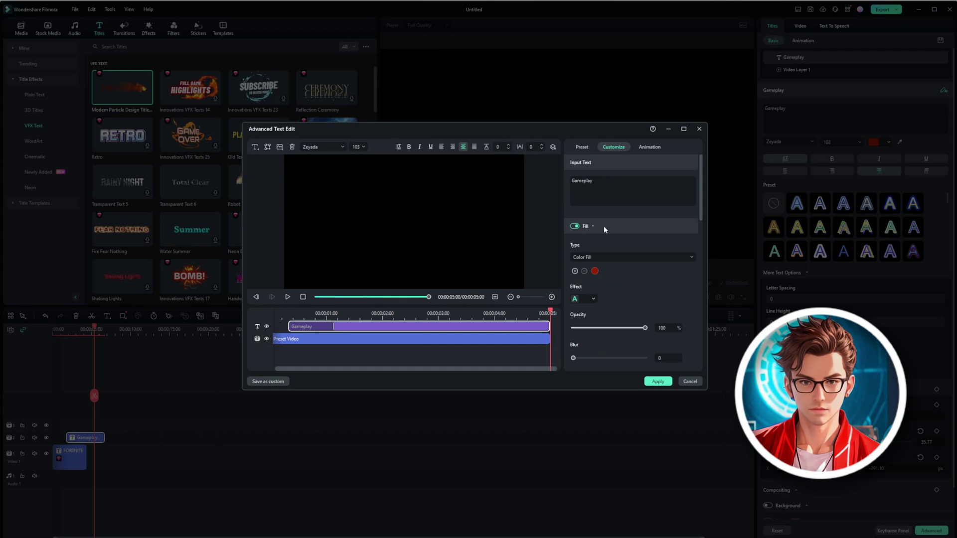
pyautogui.click(642, 150)
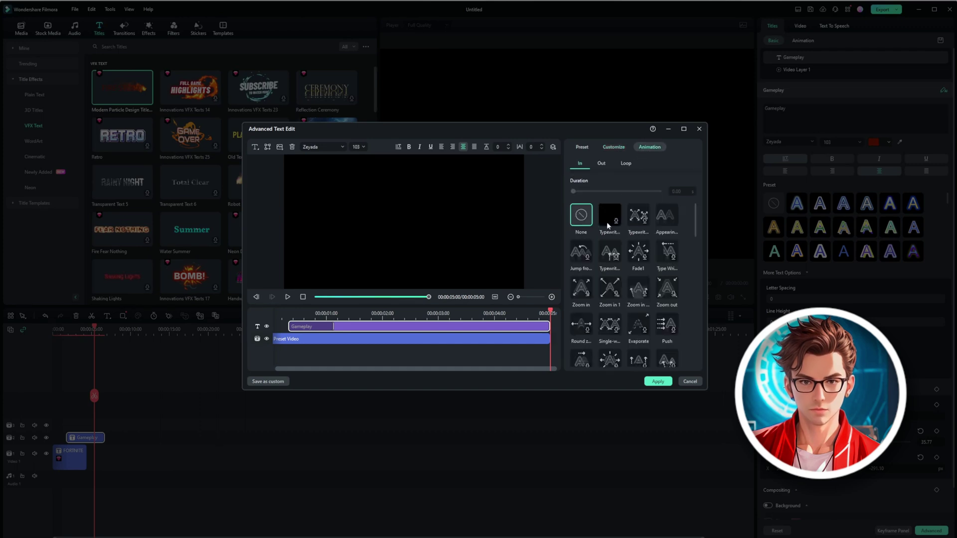
# - Give Gameplay a Typewriter out animation and adjust its length
pyautogui.click(601, 164)
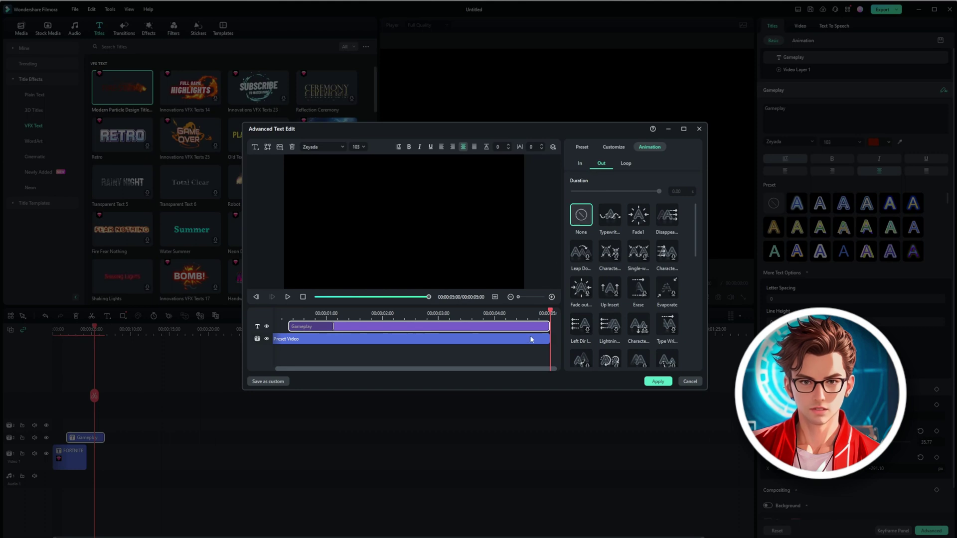
pyautogui.moveTo(545, 324); pyautogui.dragTo(487, 326)
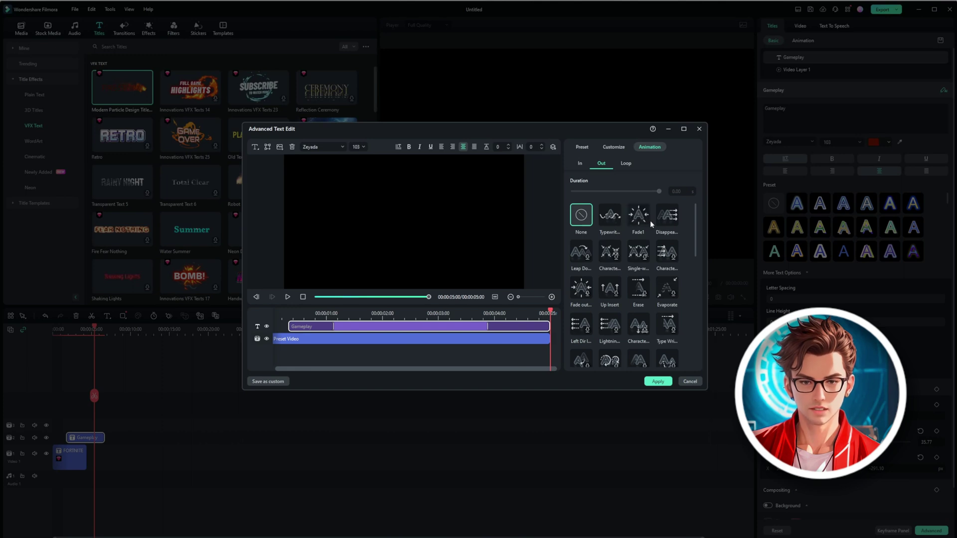
pyautogui.click(608, 224)
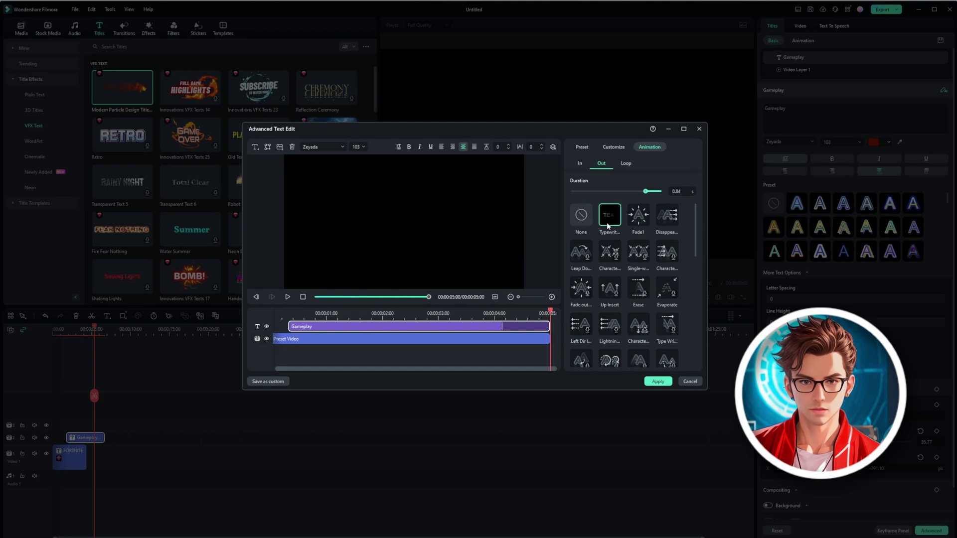
pyautogui.moveTo(501, 326); pyautogui.dragTo(499, 326)
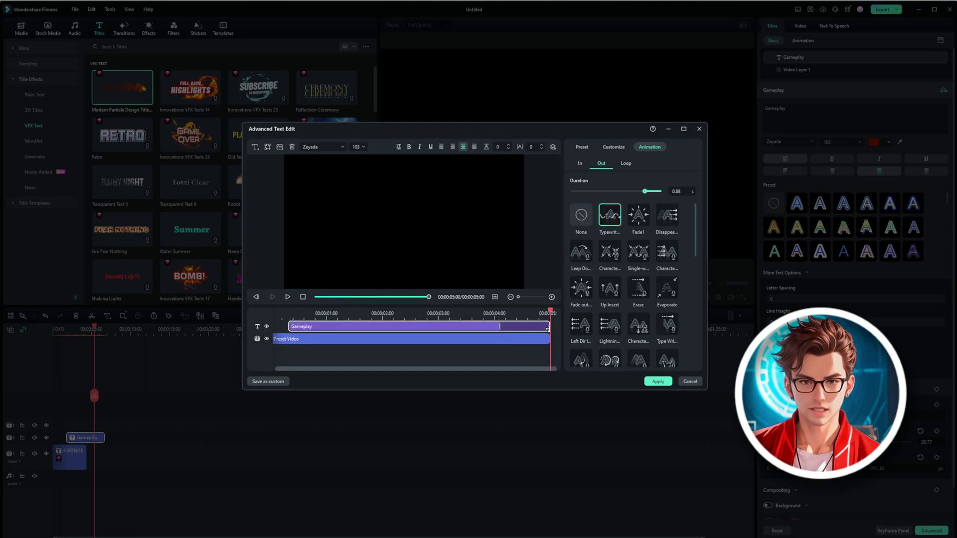
pyautogui.moveTo(529, 309); pyautogui.dragTo(552, 339)
# - Review the Loop and In animation options and scrub the Gameplay preview
pyautogui.click(627, 164)
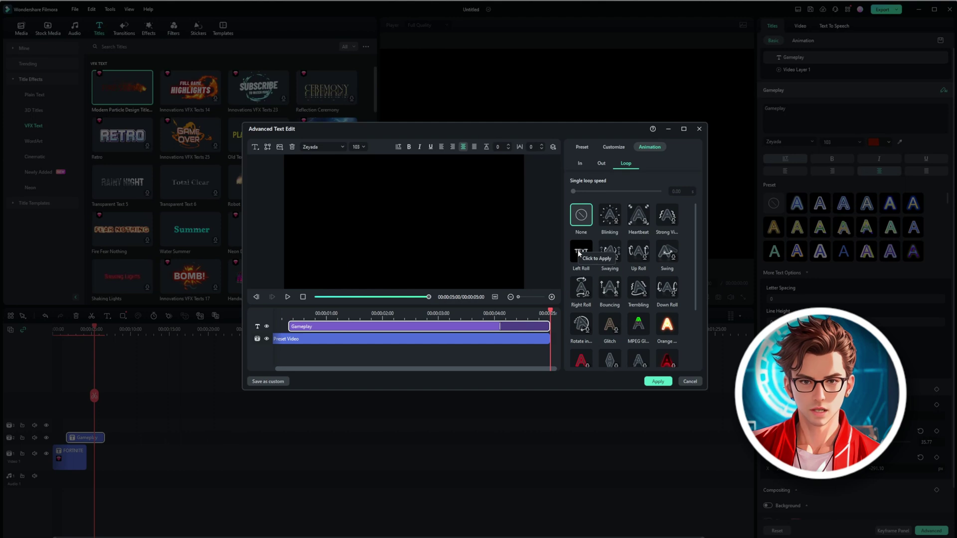
pyautogui.click(579, 163)
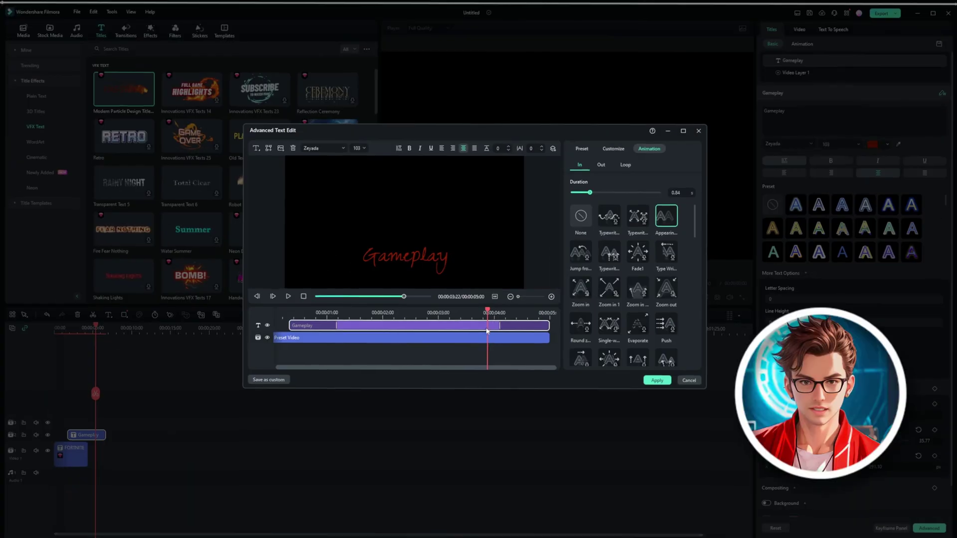
pyautogui.moveTo(487, 329); pyautogui.dragTo(572, 330)
# - Apply the animation edits and trim the Gameplay clip to 00:00:02:17, ending at 00:00:04:10
pyautogui.click(658, 381)
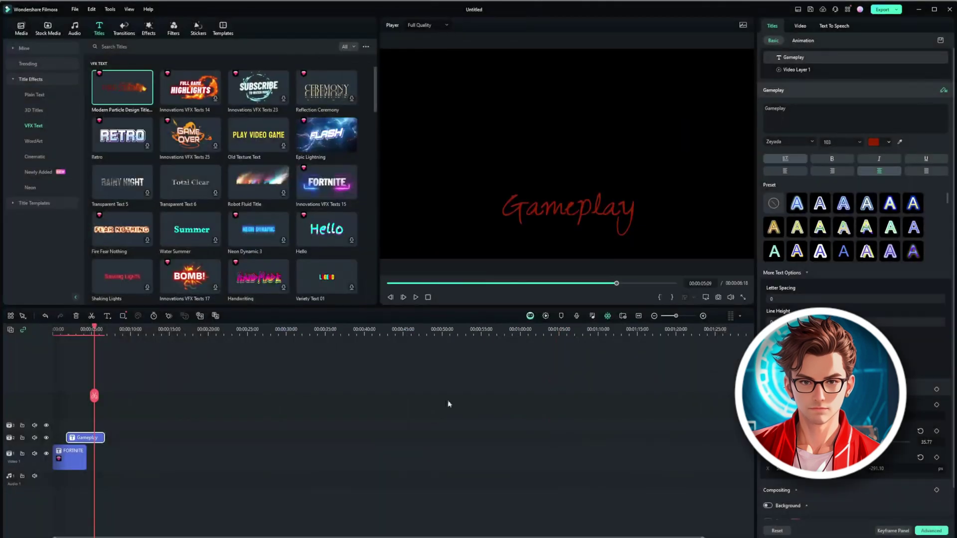
pyautogui.moveTo(103, 437); pyautogui.dragTo(85, 438)
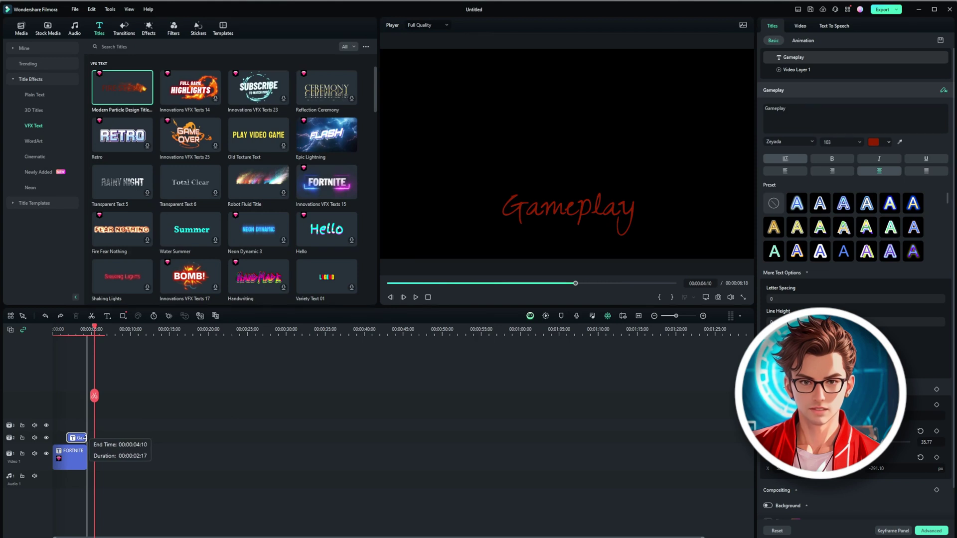
pyautogui.moveTo(85, 438); pyautogui.dragTo(85, 438)
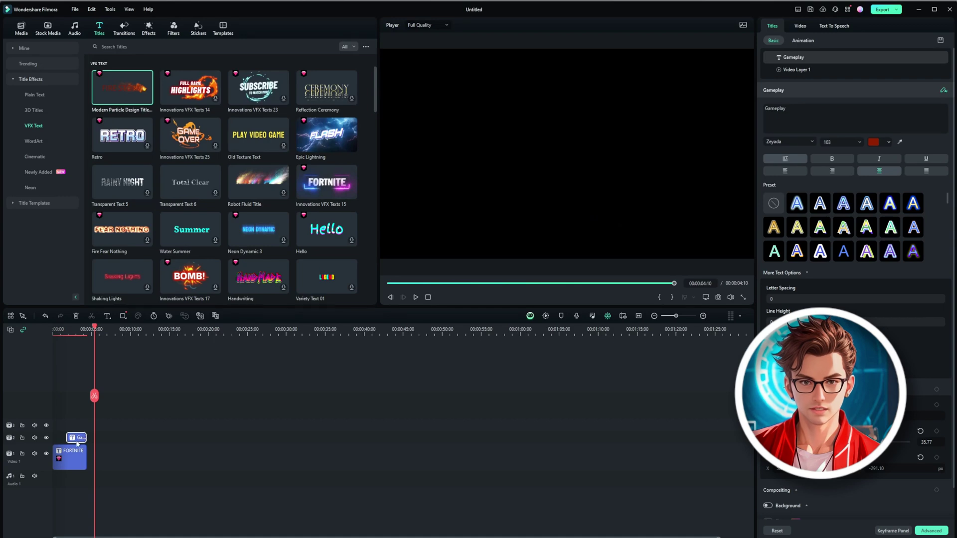
# - Reopen Advanced Text Edit and widen Gameplay's animated section, then preview it
pyautogui.click(931, 531)
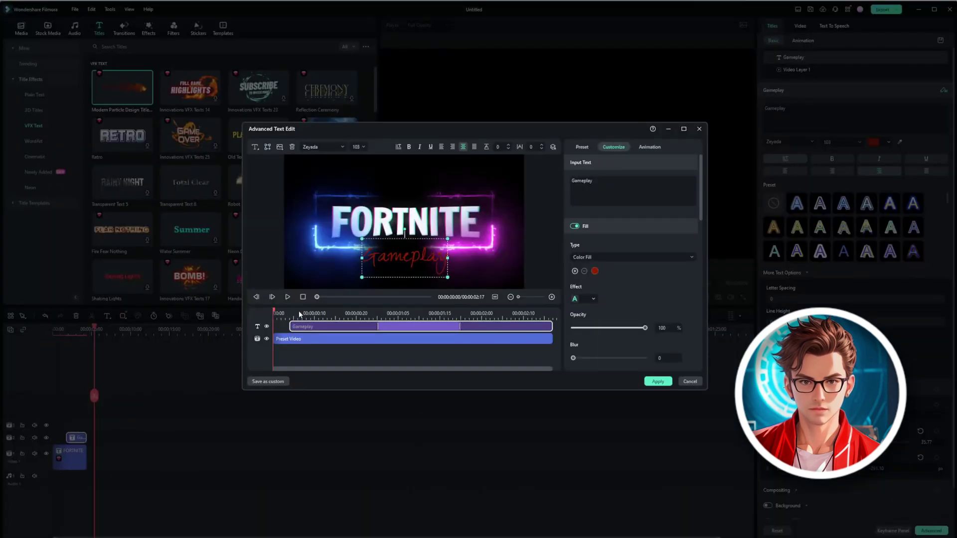
pyautogui.moveTo(278, 313); pyautogui.dragTo(548, 328)
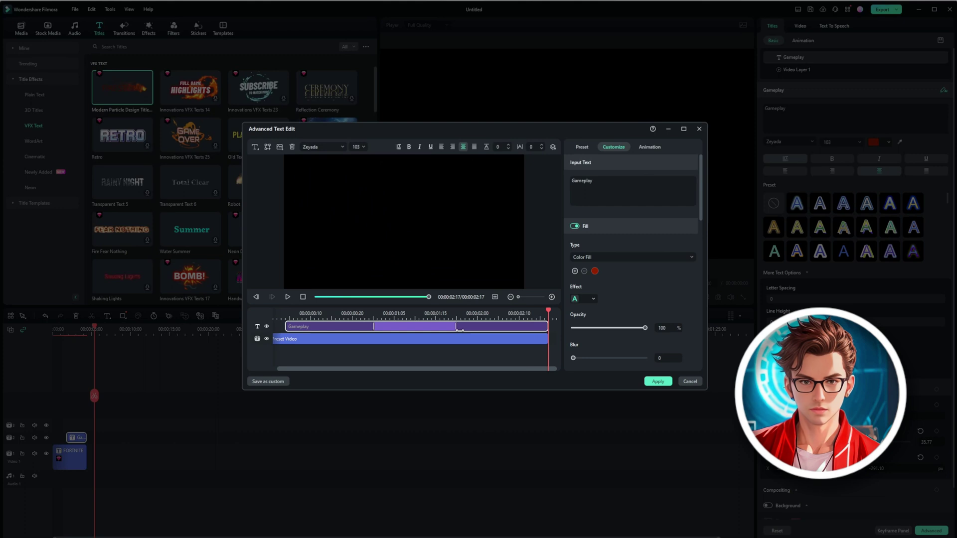
pyautogui.moveTo(454, 328); pyautogui.dragTo(519, 333)
pyautogui.press('space')
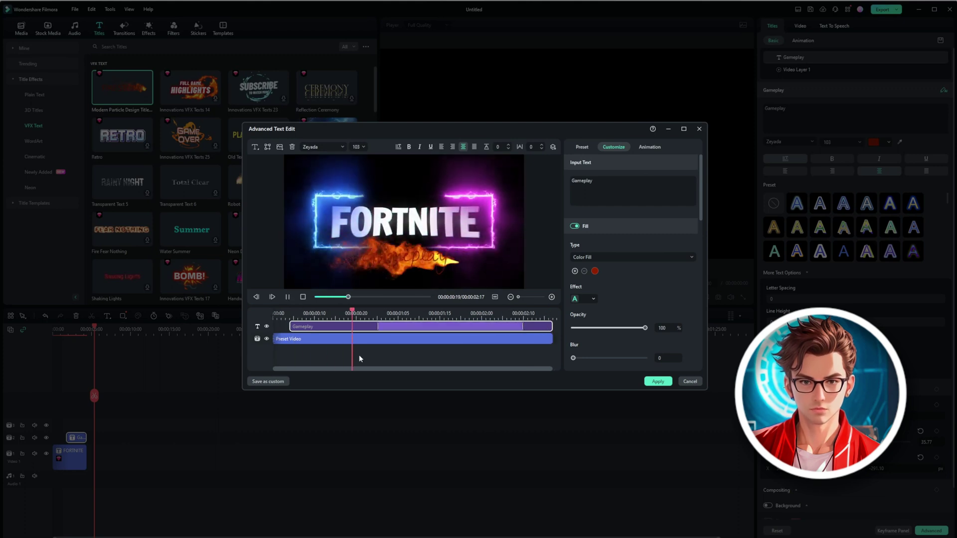
# - Fill Gameplay in pink, then apply a glowing multicolour neon preset and preview it
pyautogui.click(595, 272)
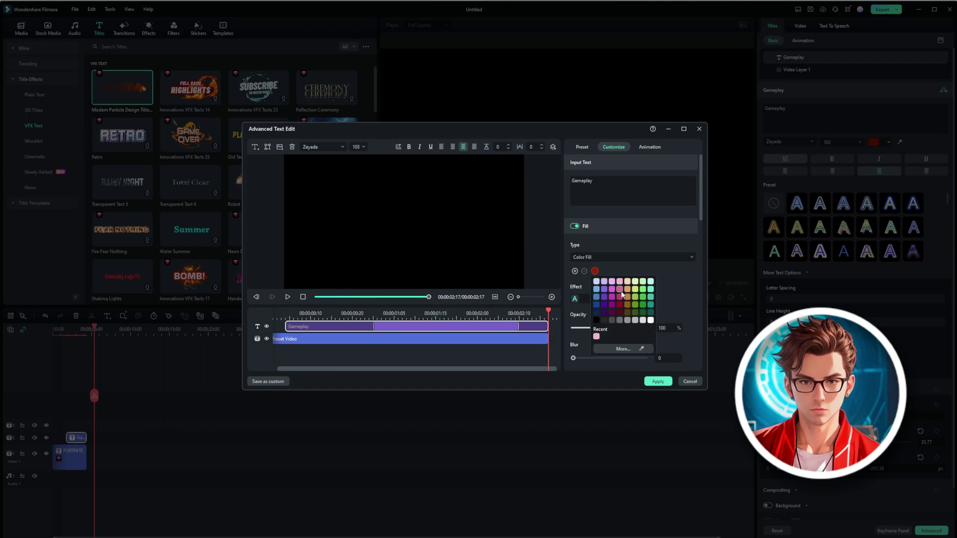
pyautogui.click(619, 283)
pyautogui.click(461, 315)
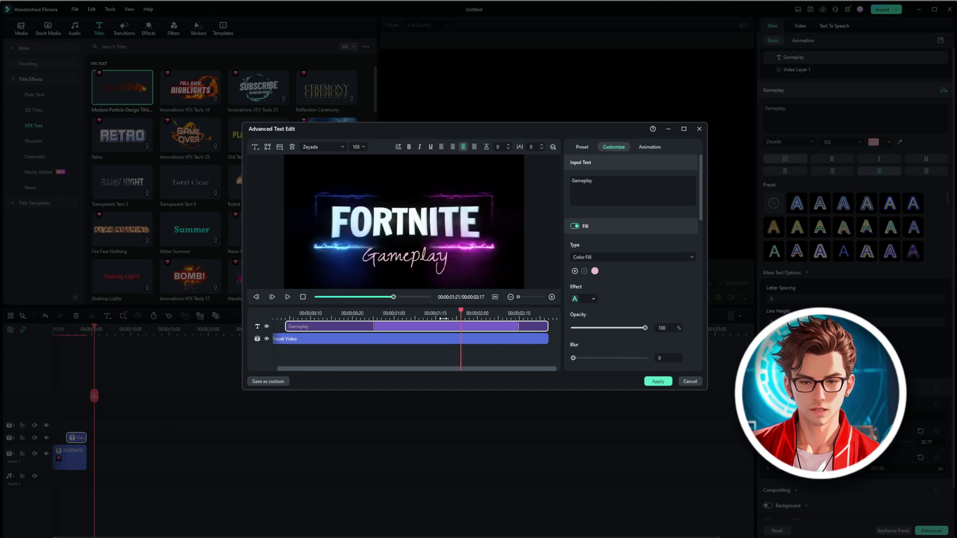
pyautogui.click(583, 147)
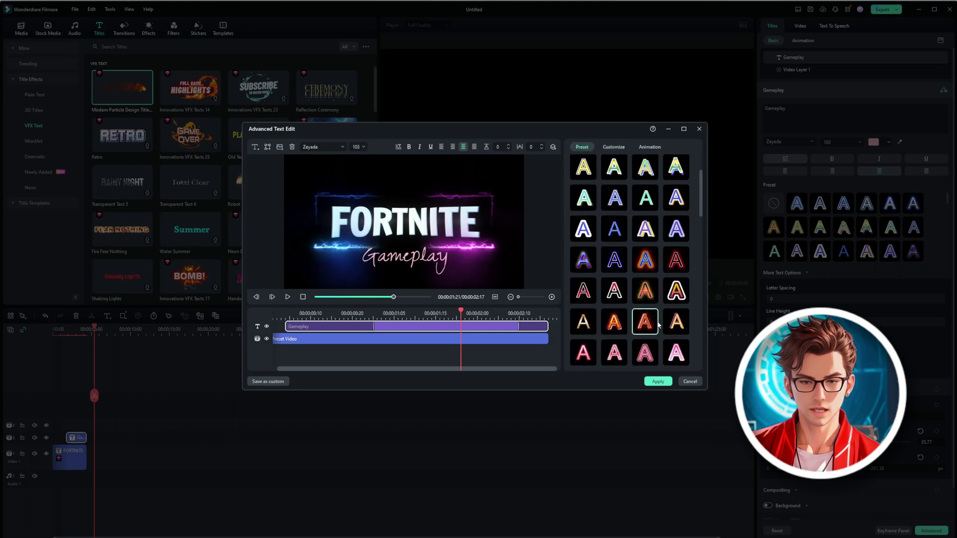
pyautogui.click(614, 268)
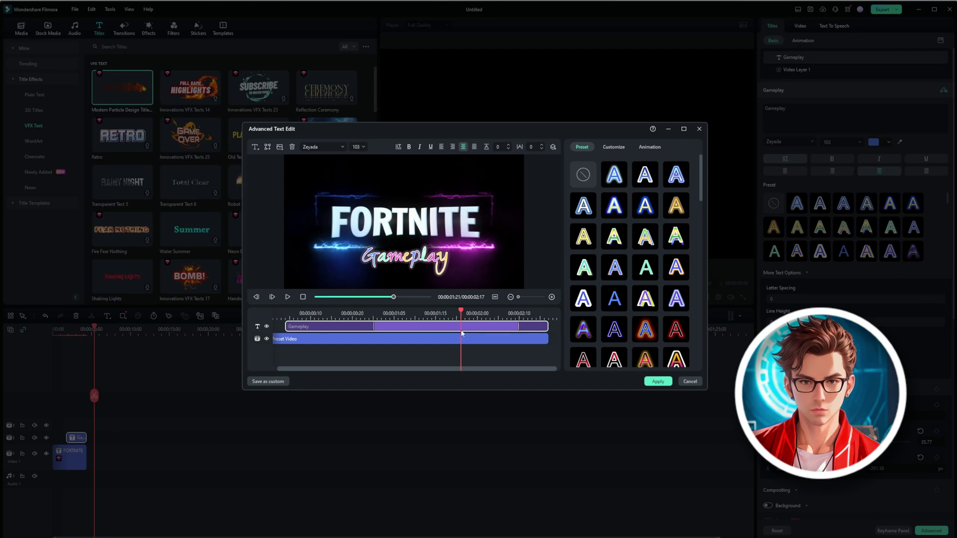
pyautogui.press('space')
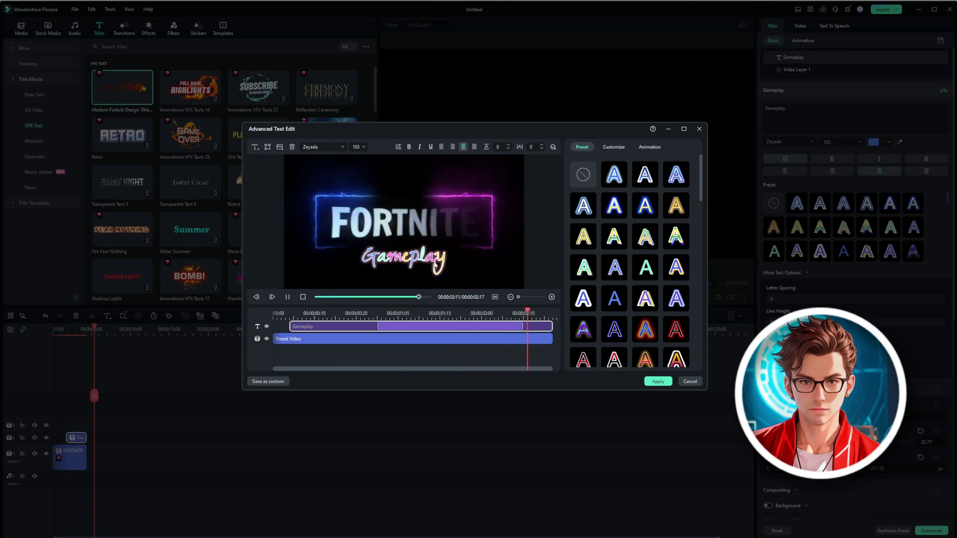
# - Try the Bouncing loop animation on Gameplay and preview it
pyautogui.click(649, 146)
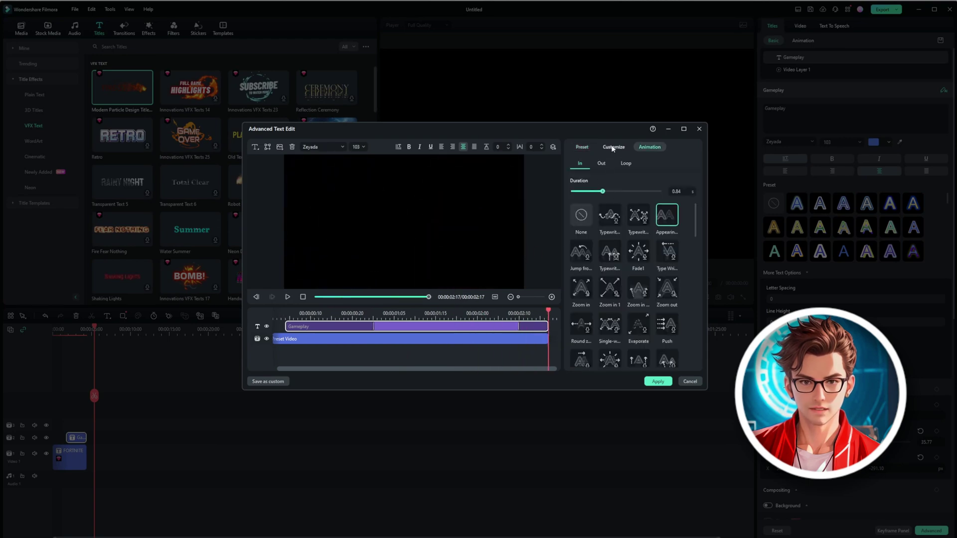
pyautogui.click(626, 164)
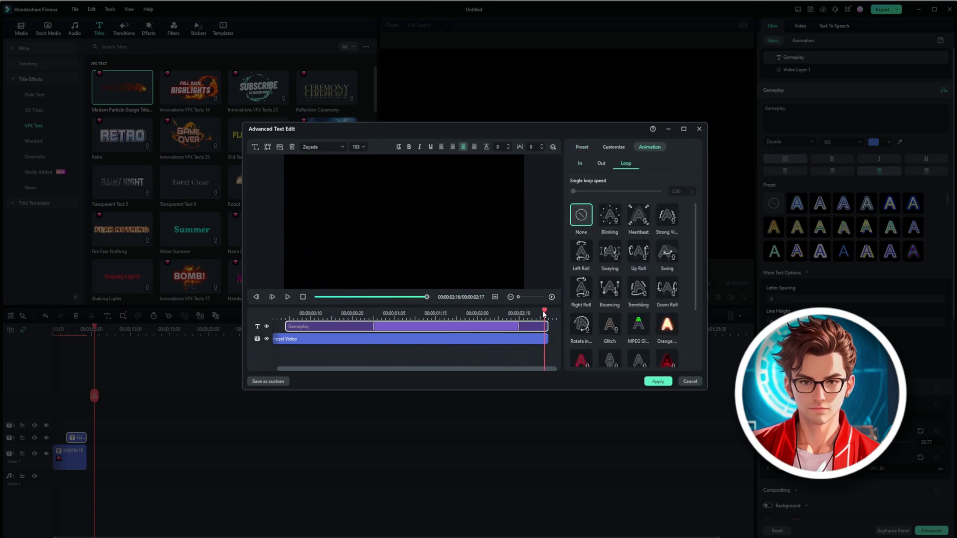
pyautogui.click(609, 287)
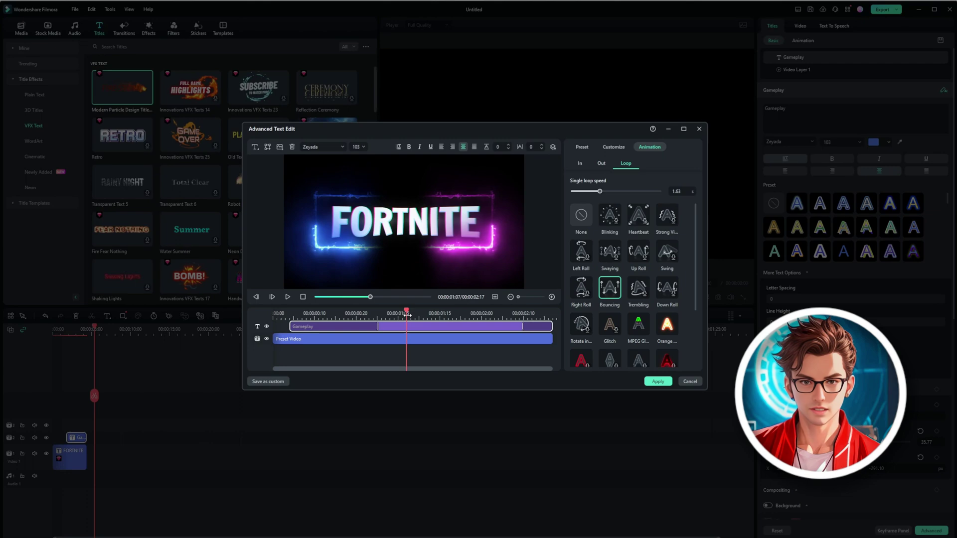
pyautogui.moveTo(407, 314); pyautogui.dragTo(393, 314)
pyautogui.press('space')
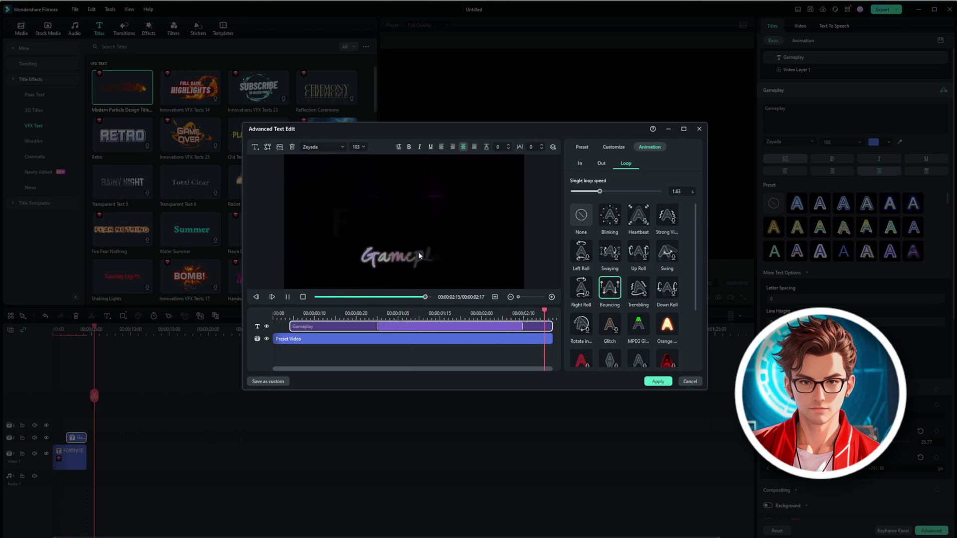
# - Try the orange glowing loop, then apply the Heartbeat loop at 0.95 speed
pyautogui.scroll(-3, 649, 319)
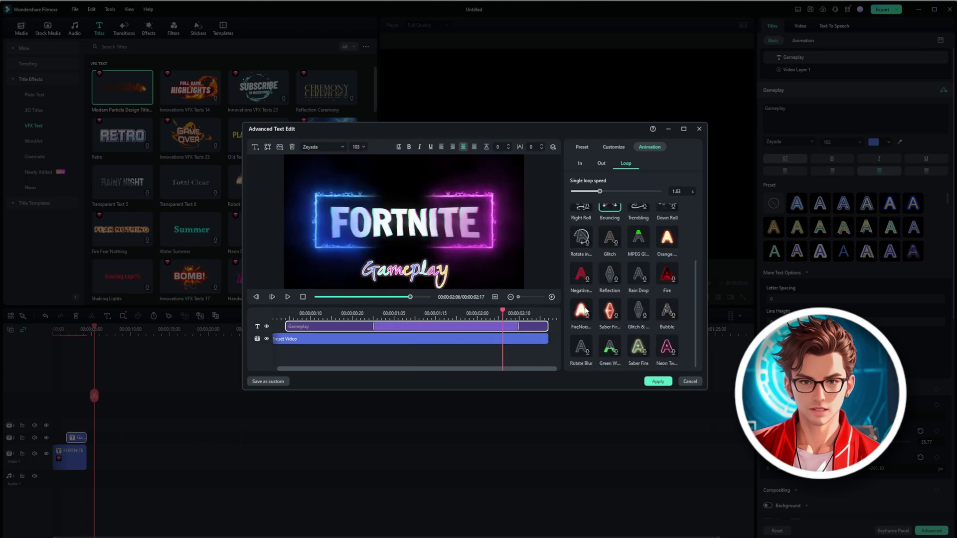
pyautogui.click(668, 237)
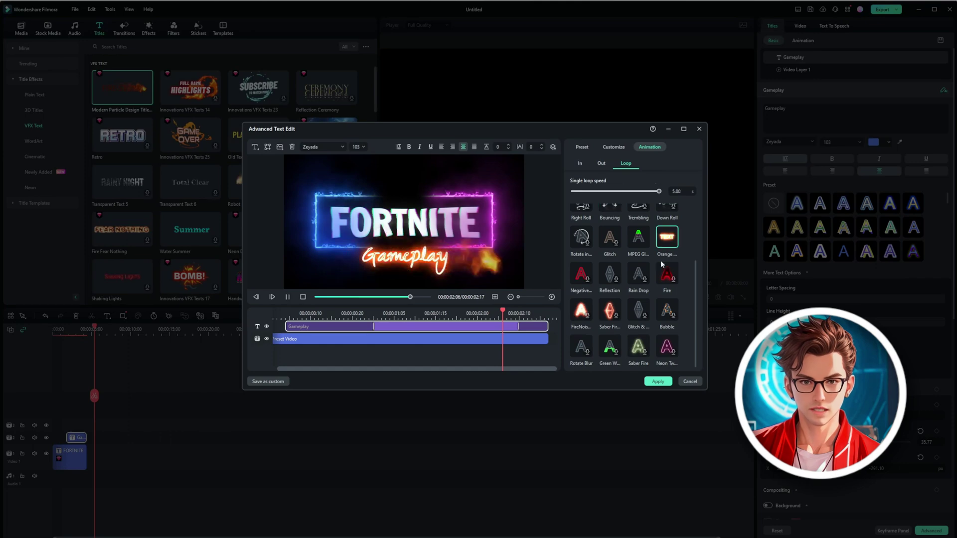
pyautogui.click(300, 313)
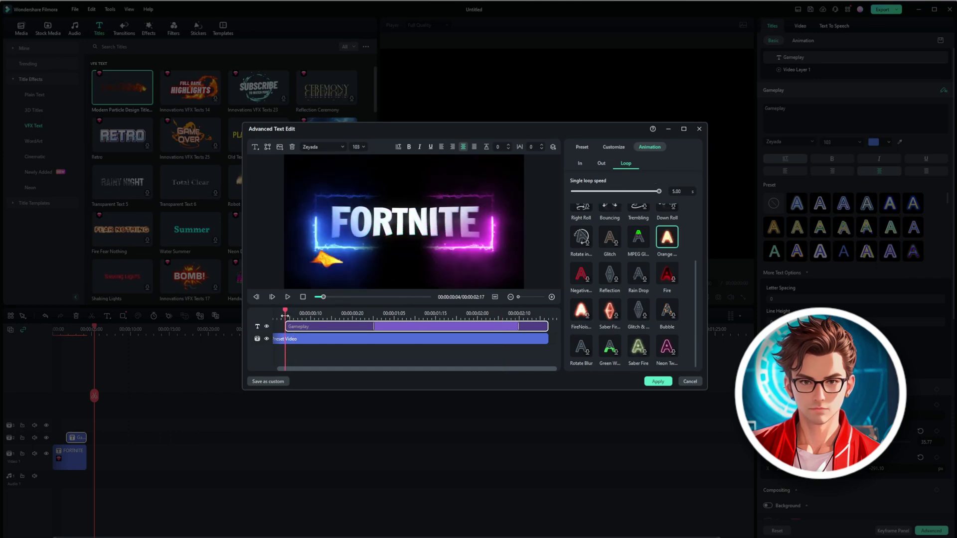
pyautogui.press('space')
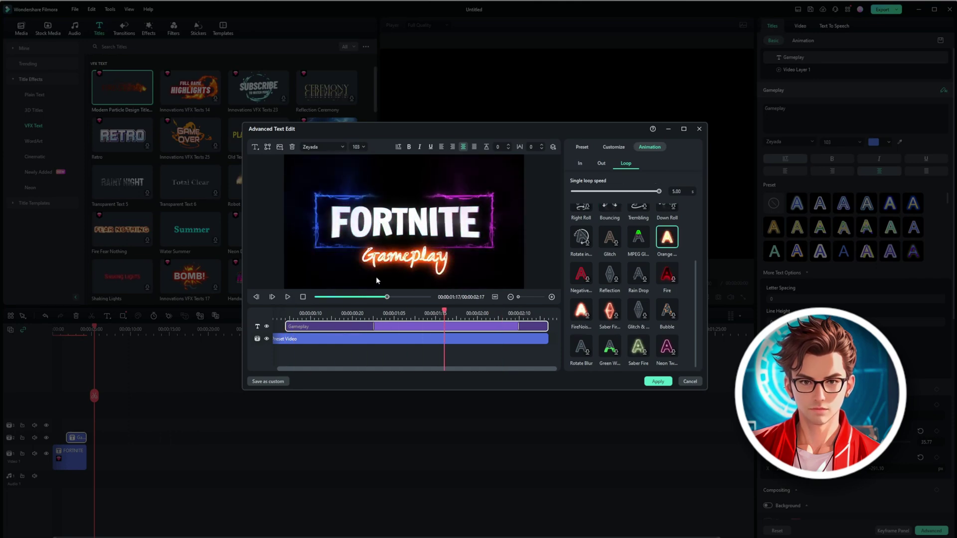
pyautogui.moveTo(440, 315); pyautogui.dragTo(415, 313)
pyautogui.scroll(2, 651, 274)
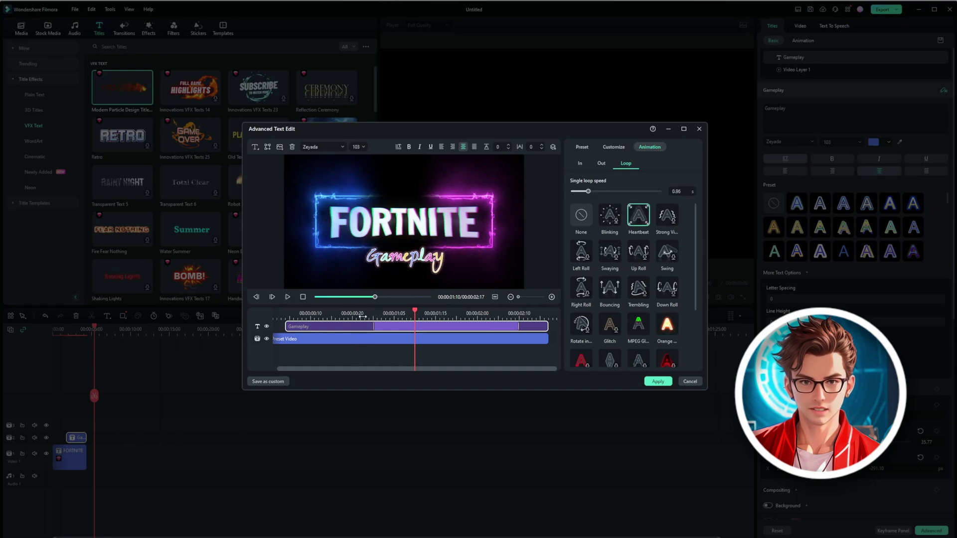
pyautogui.click(299, 315)
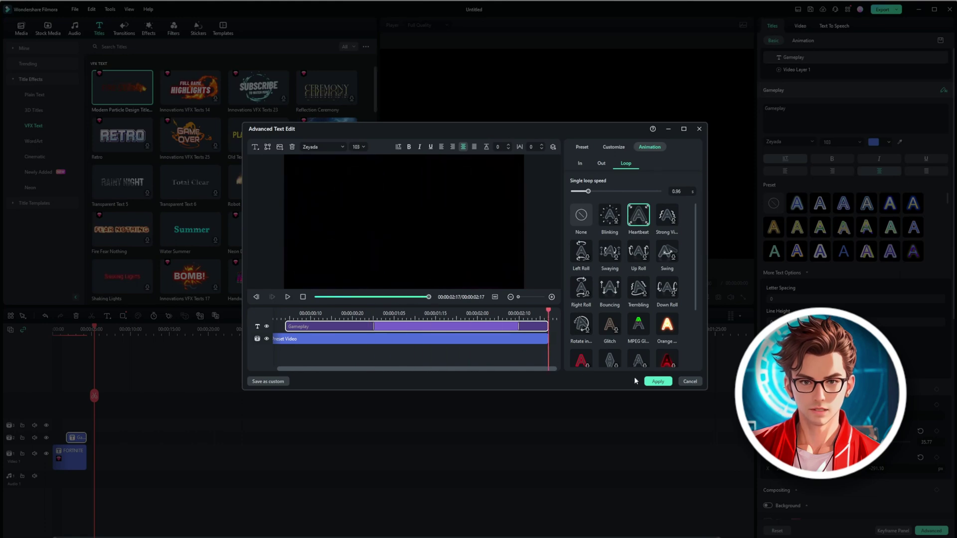
pyautogui.click(656, 381)
# - Play the whole title sequence from the start, then add the DIY Ink Pack lower third
pyautogui.moveTo(96, 404); pyautogui.dragTo(22, 416)
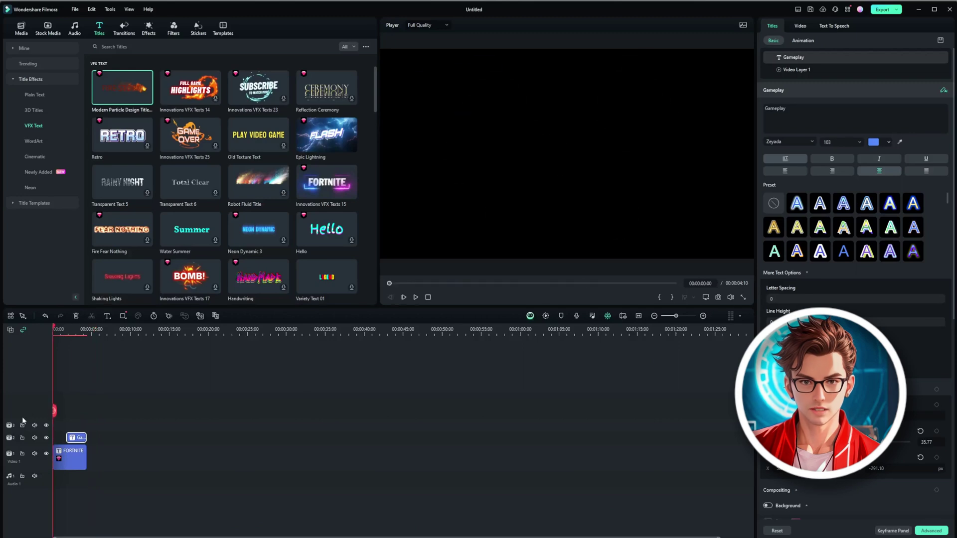
pyautogui.press('space')
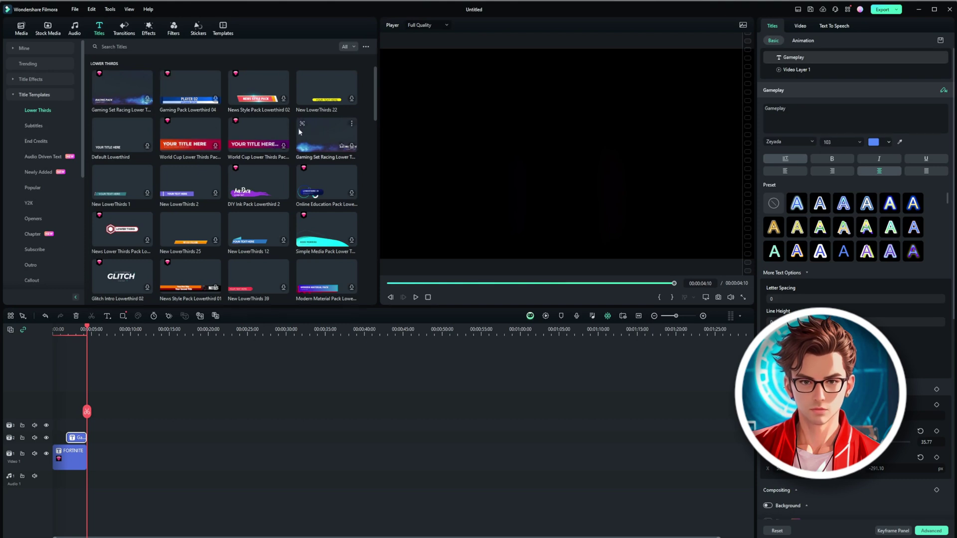
pyautogui.moveTo(223, 284)
pyautogui.mouseDown()
pyautogui.moveTo(148, 450)
pyautogui.moveTo(94, 466)
pyautogui.mouseUp()
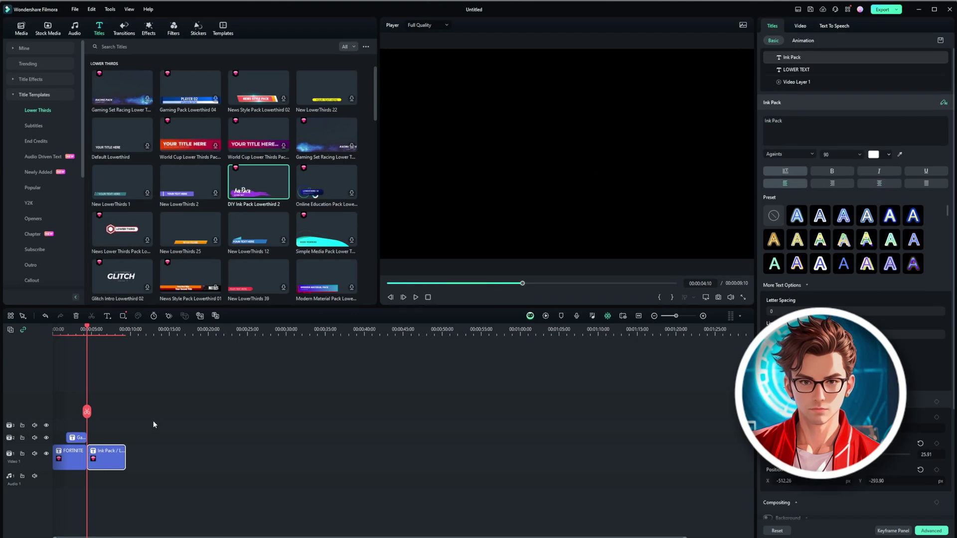
# - Preview the Ink Pack lower third, then delete it from the timeline
pyautogui.press('space')
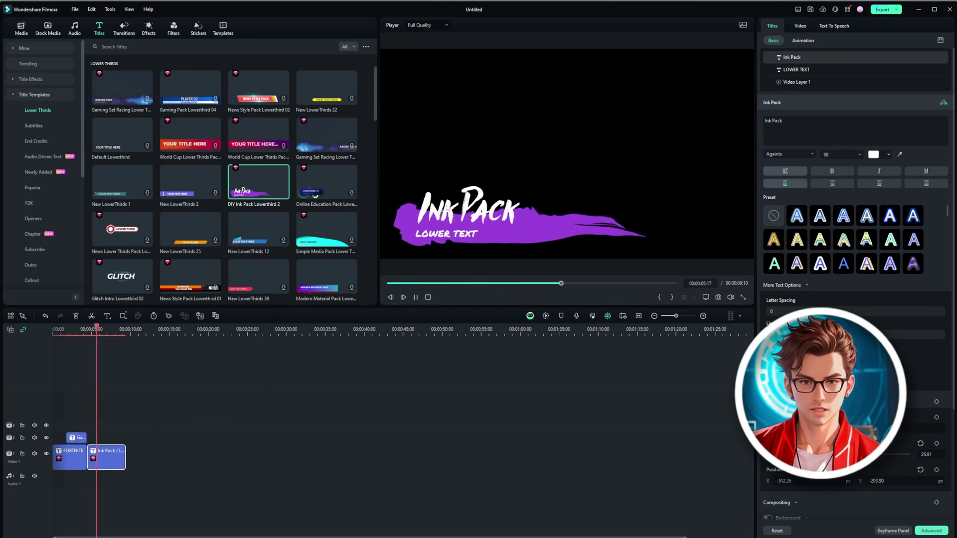
pyautogui.press('space')
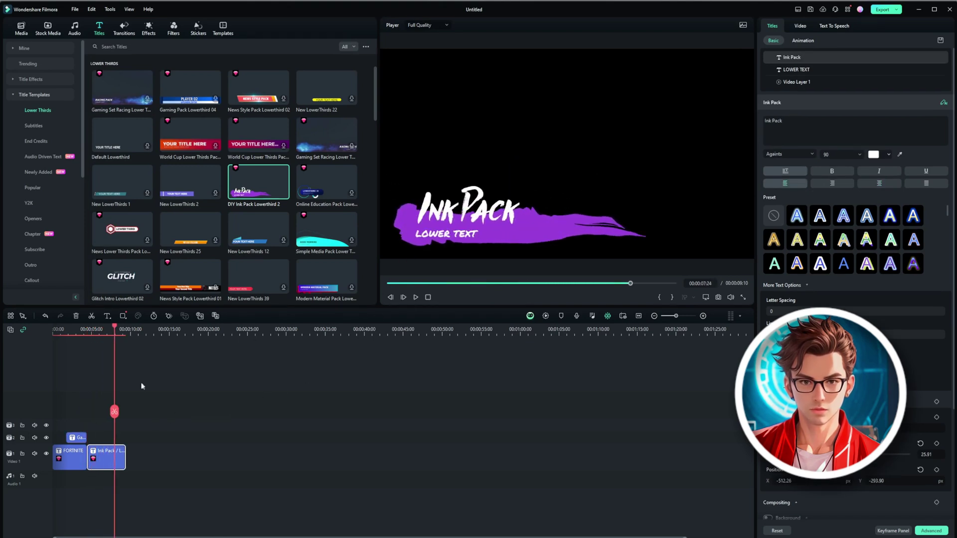
pyautogui.scroll(-5, 299, 244)
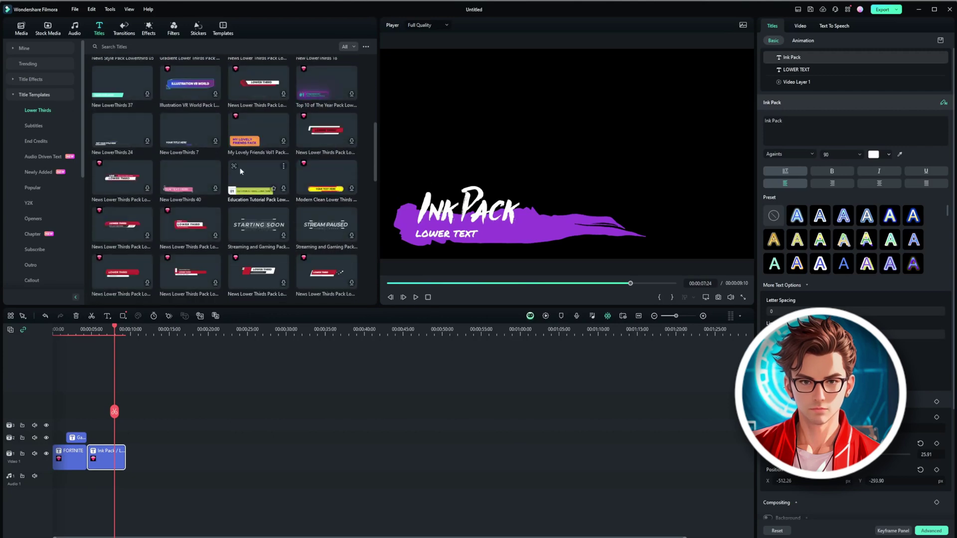
pyautogui.scroll(-2, 271, 230)
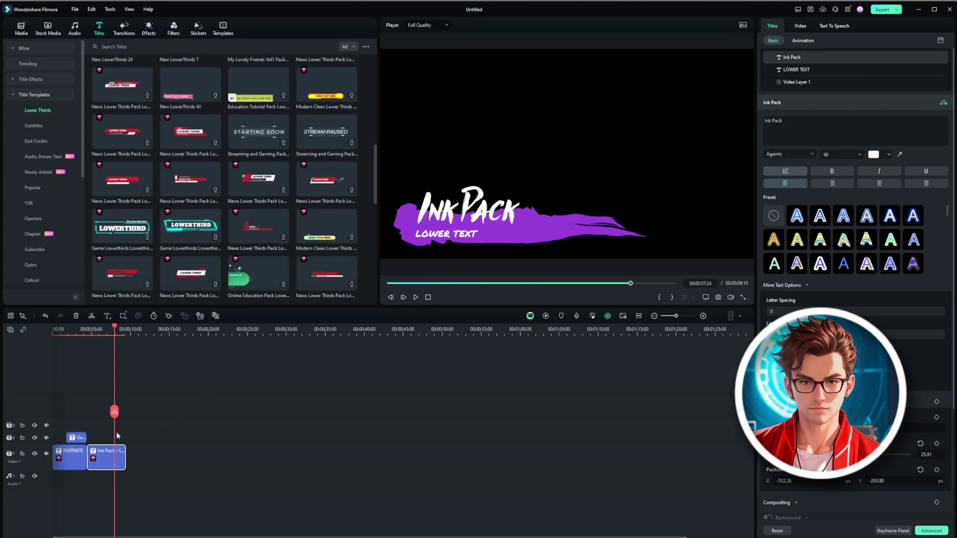
pyautogui.press('Delete')
# - Browse the Subtitles, End Credits, Audio Driven Text and Popular title template categories
pyautogui.click(53, 131)
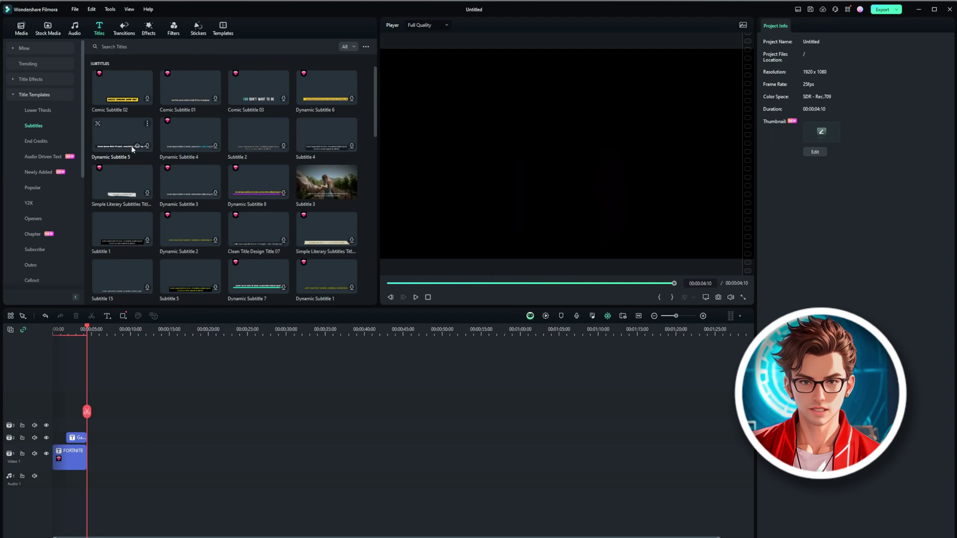
pyautogui.scroll(-4, 301, 256)
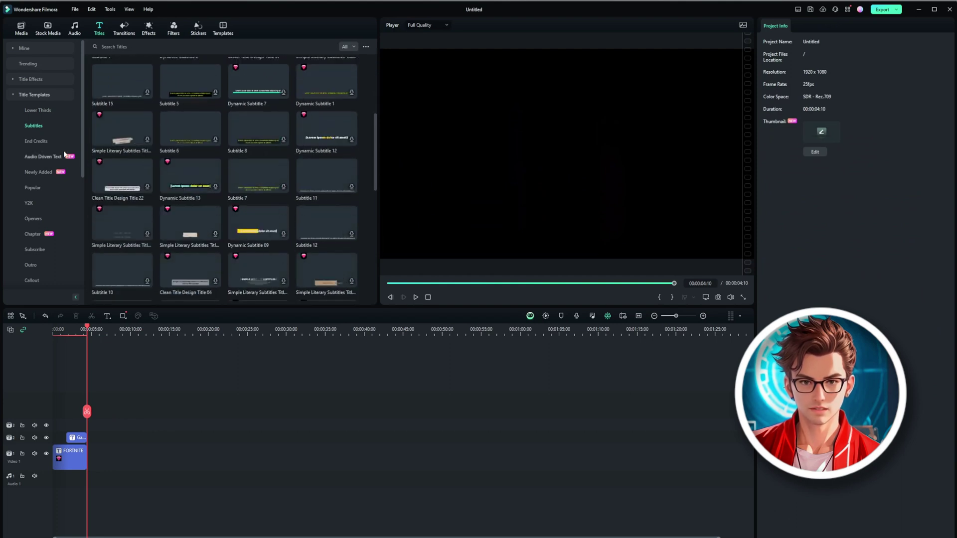
pyautogui.click(42, 142)
pyautogui.click(48, 160)
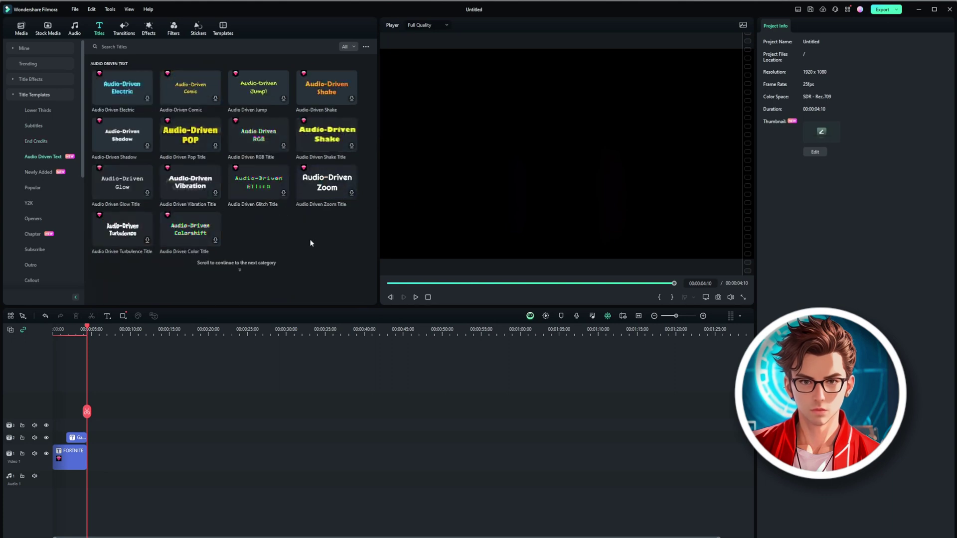
pyautogui.click(33, 188)
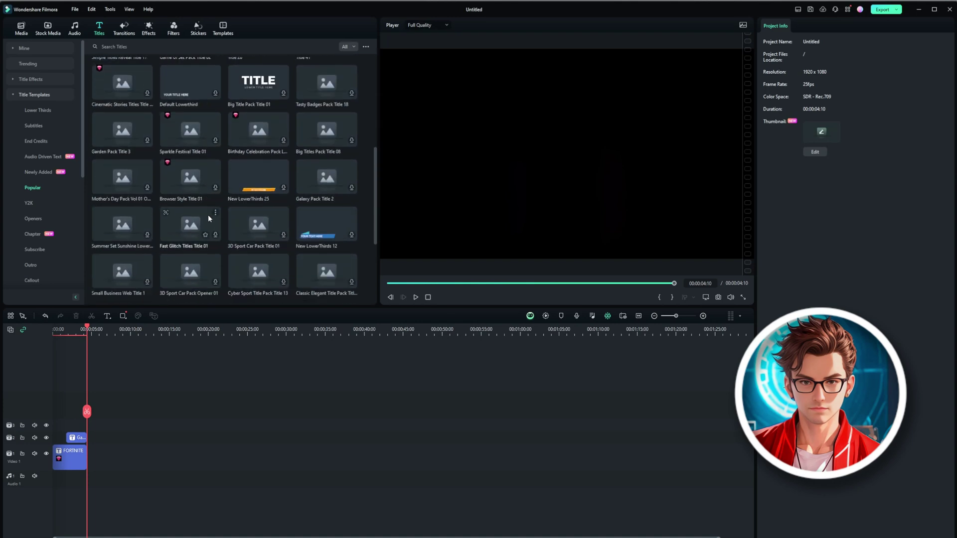
# - Preview Nebula Space Pack Opener 07, Title Mask 02 and Cyber Space Pack Opener 03
pyautogui.click(195, 186)
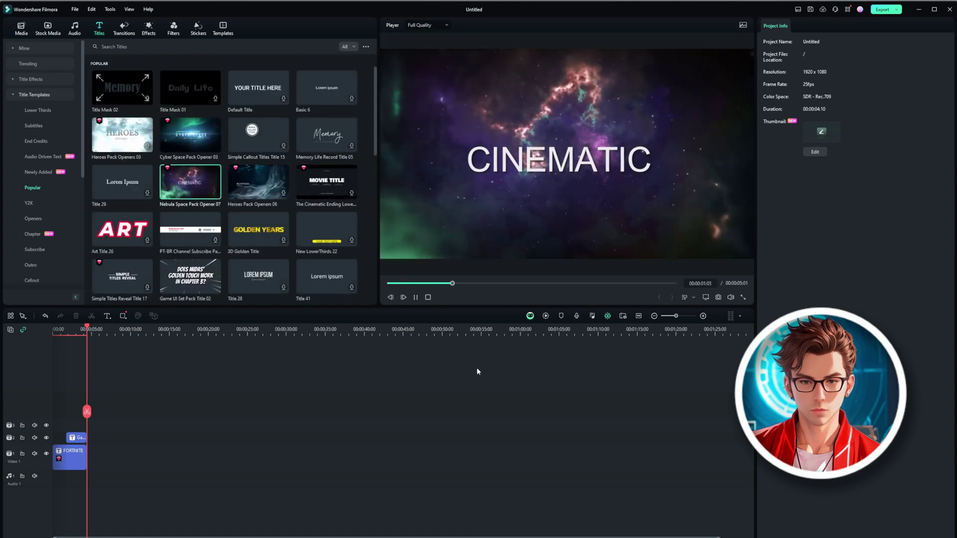
pyautogui.click(175, 138)
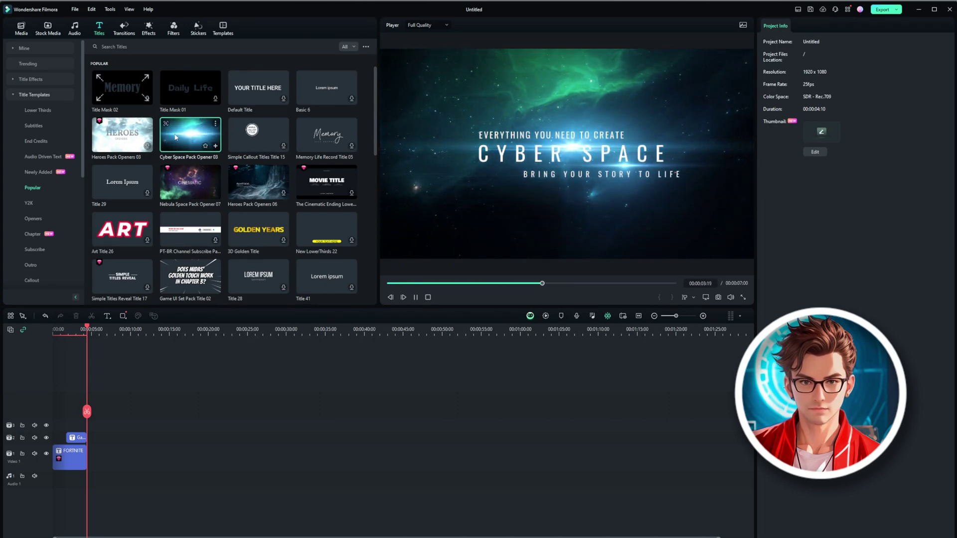
pyautogui.click(122, 88)
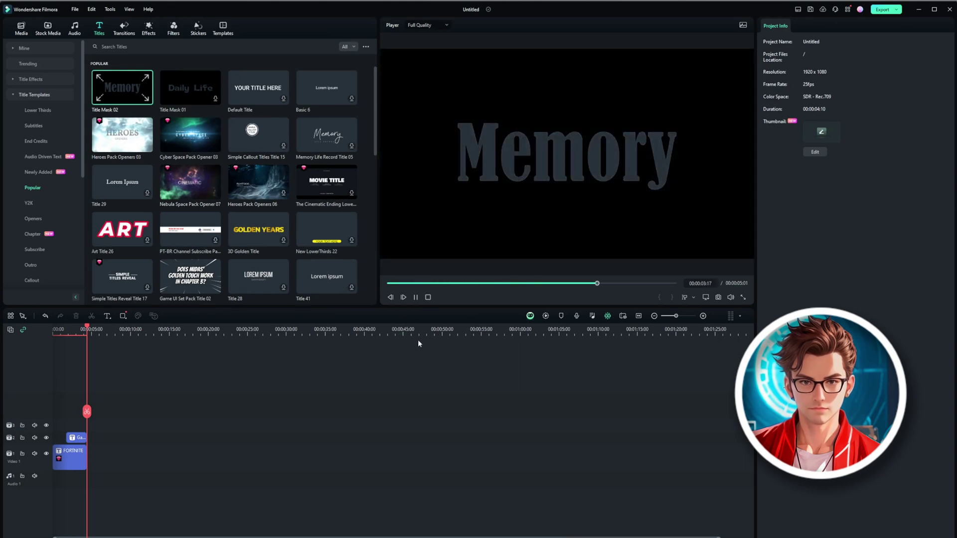
pyautogui.click(204, 128)
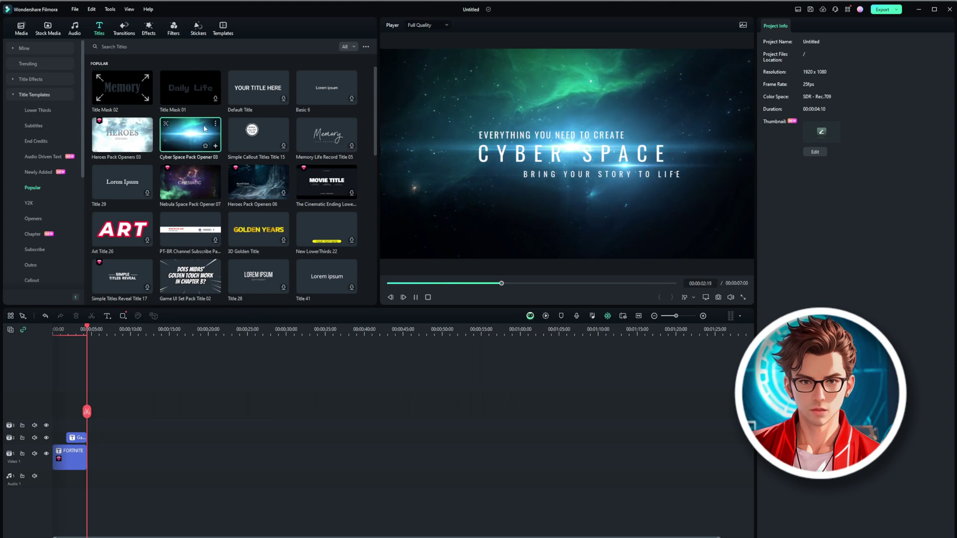
# - Place Cyber Space Pack Opener 03 at the timeline start, hide the FORTNITE and Gameplay tracks, and play it
pyautogui.moveTo(203, 128); pyautogui.dragTo(66, 426)
pyautogui.click(47, 438)
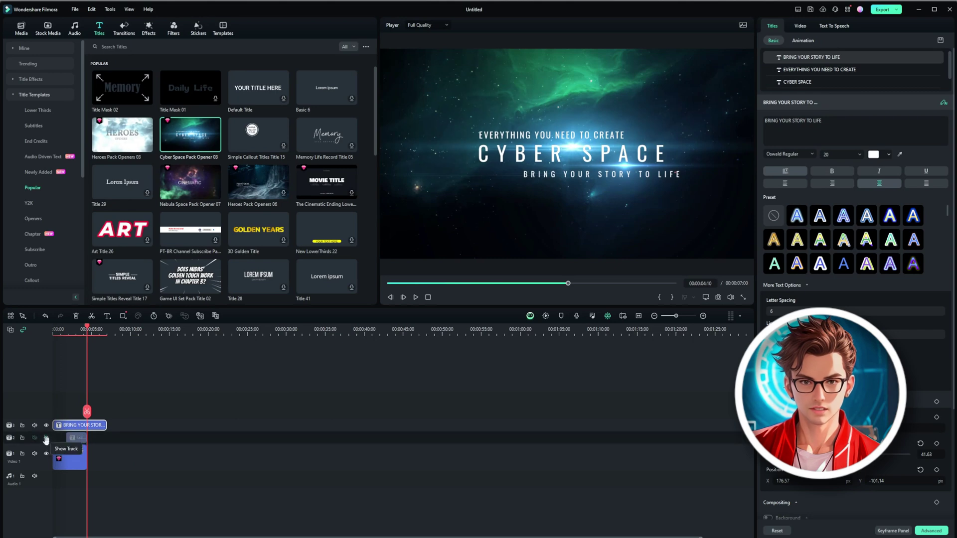
pyautogui.click(46, 453)
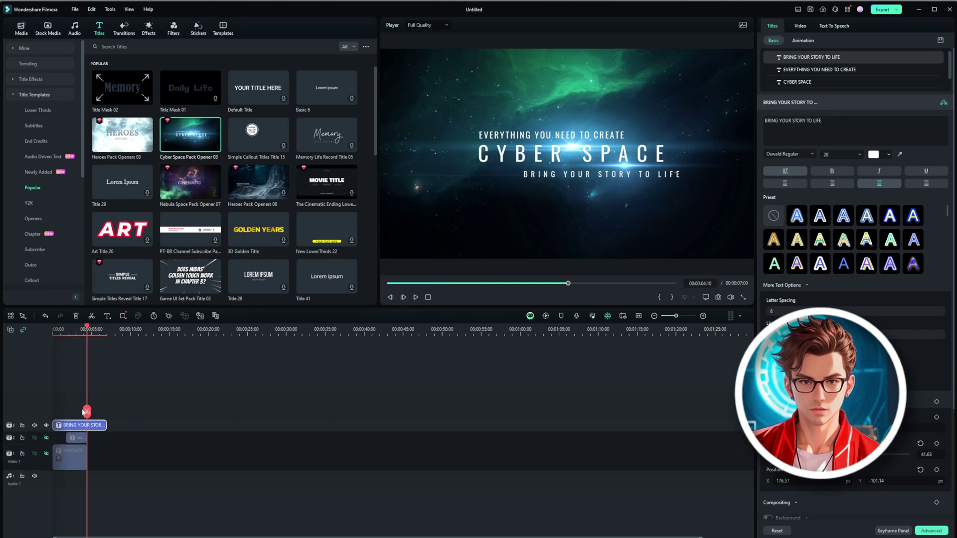
pyautogui.moveTo(84, 411); pyautogui.dragTo(57, 412)
pyautogui.press('space')
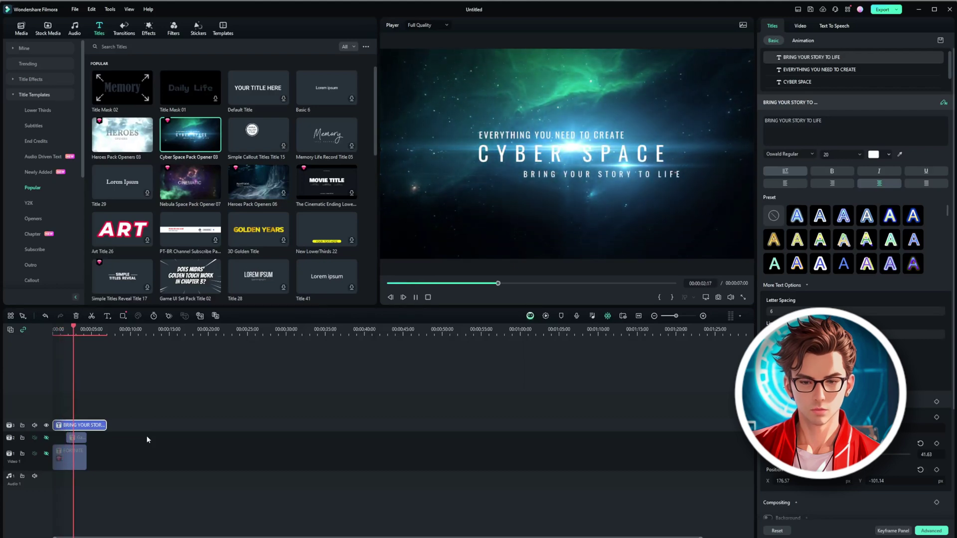
# - Inspect the opener's CYBER SPACE text layer and its background video layer
pyautogui.click(797, 82)
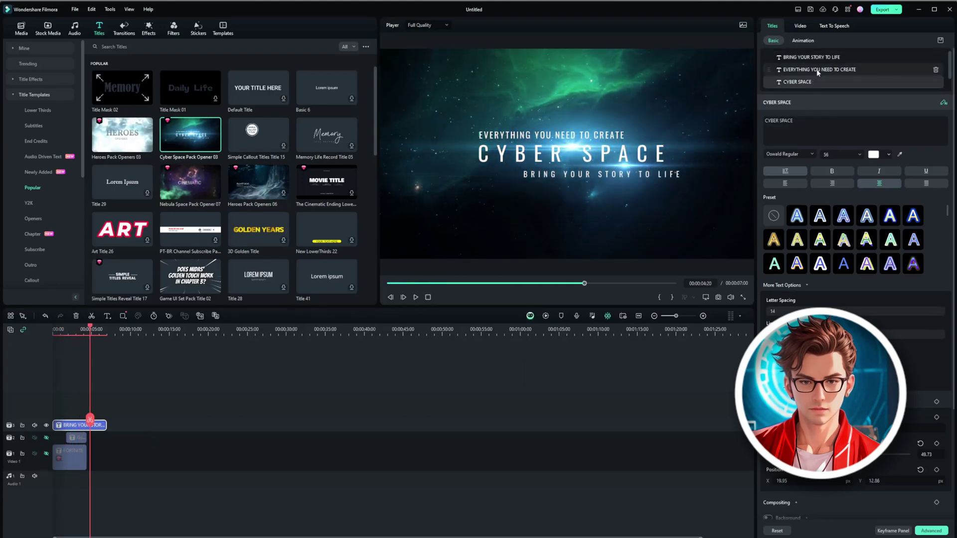
pyautogui.scroll(-1, 817, 72)
pyautogui.click(802, 83)
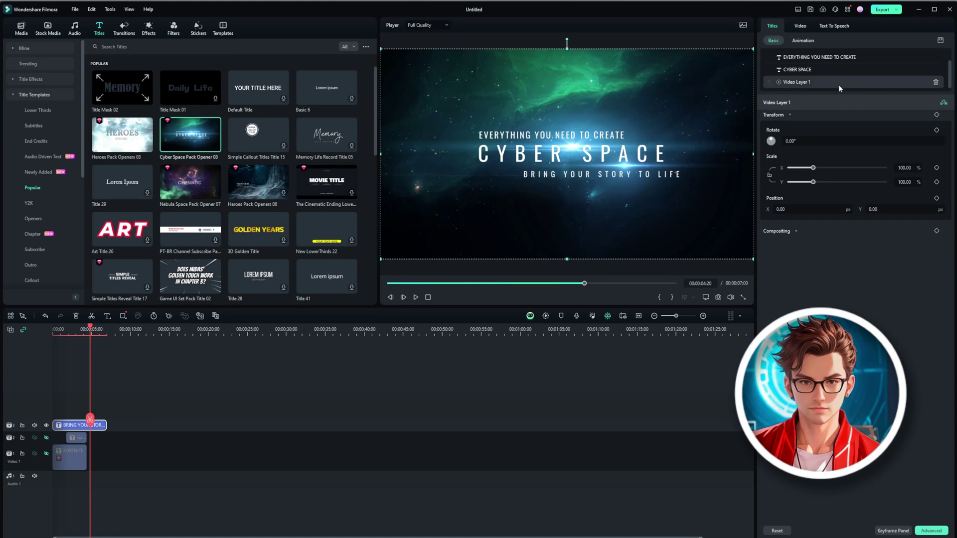
pyautogui.scroll(1, 847, 75)
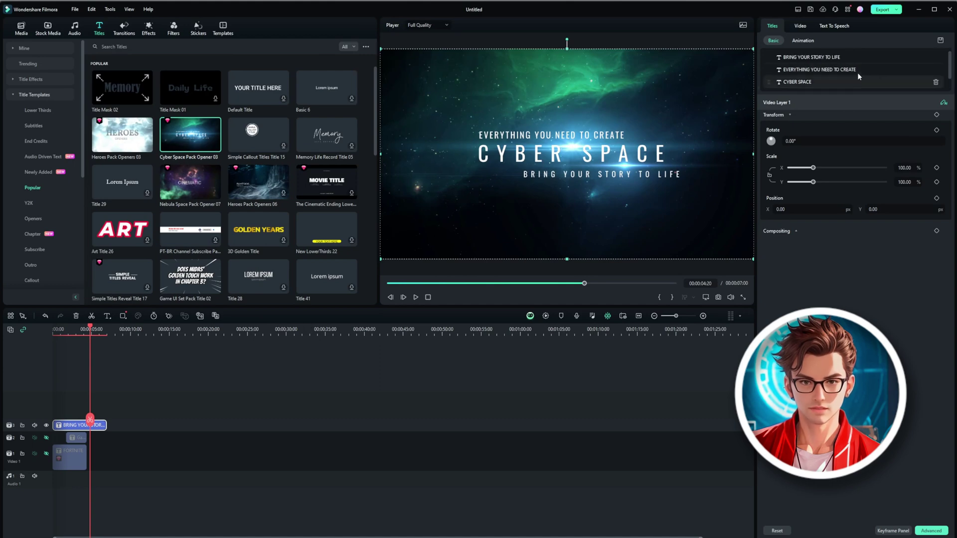
# - Change the opener's CYBER SPACE title text to CYBERPUNK
pyautogui.click(856, 70)
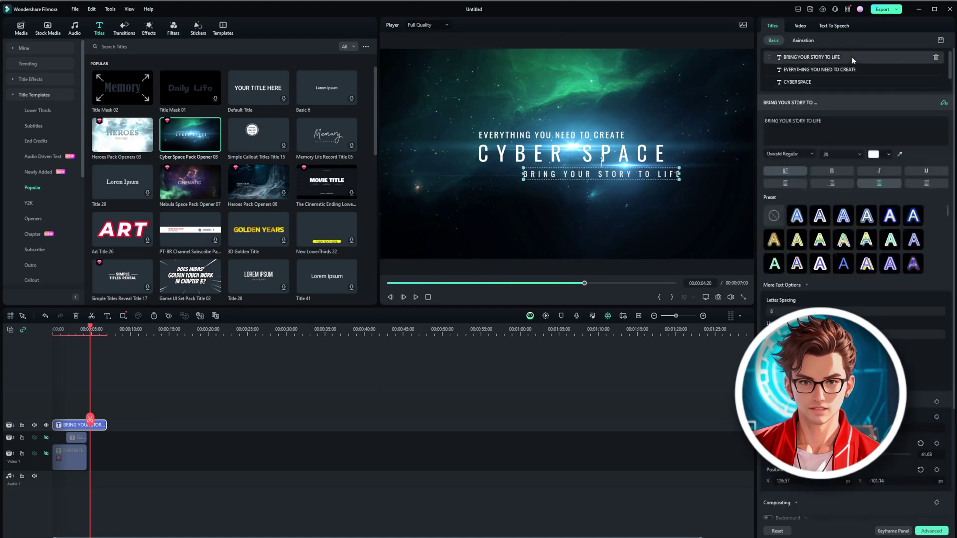
pyautogui.click(843, 83)
pyautogui.click(831, 121)
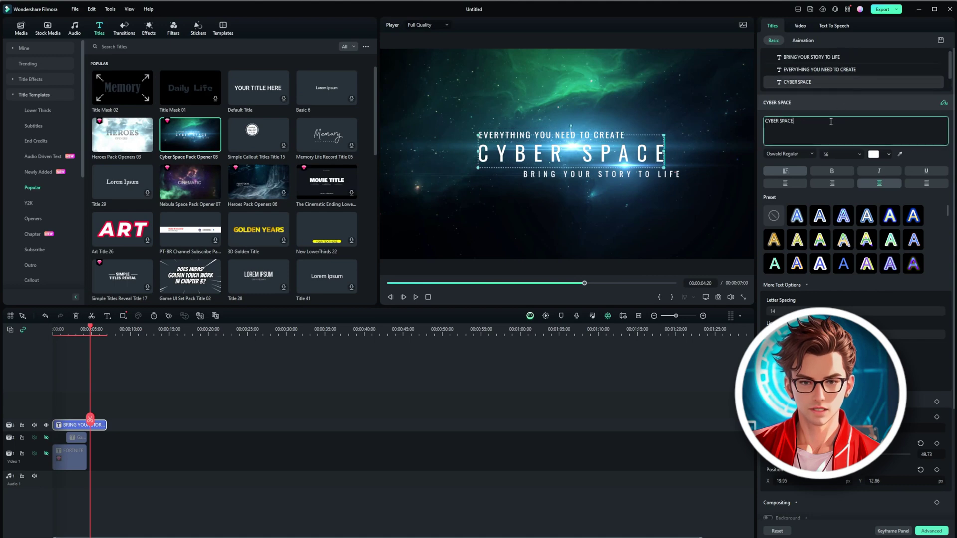
pyautogui.doubleClick(787, 122)
pyautogui.press('BackSpace')
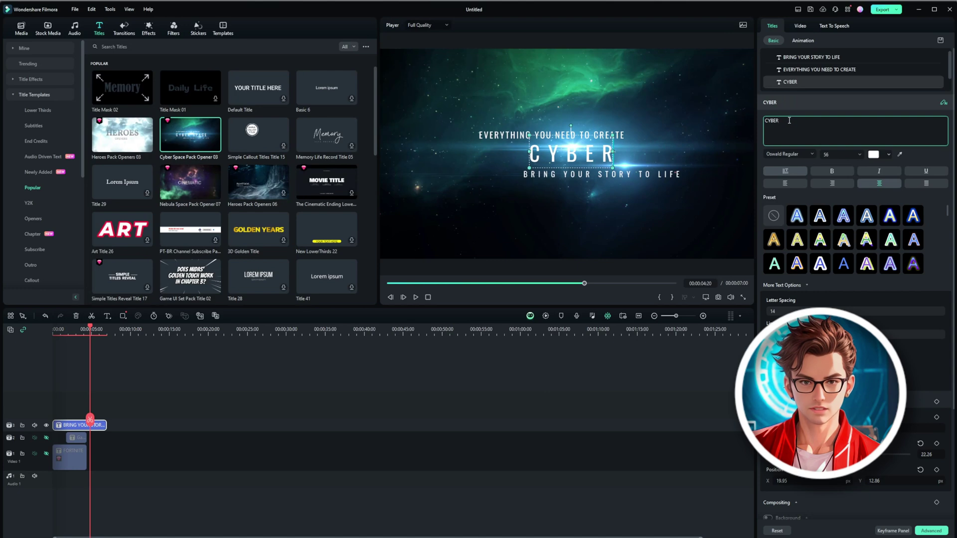
pyautogui.write('punk')
# - Delete the BRING YOUR STORY TO LIFE and EVERYTHING YOU NEED TO CREATE lines, then replay the opener
pyautogui.click(939, 57)
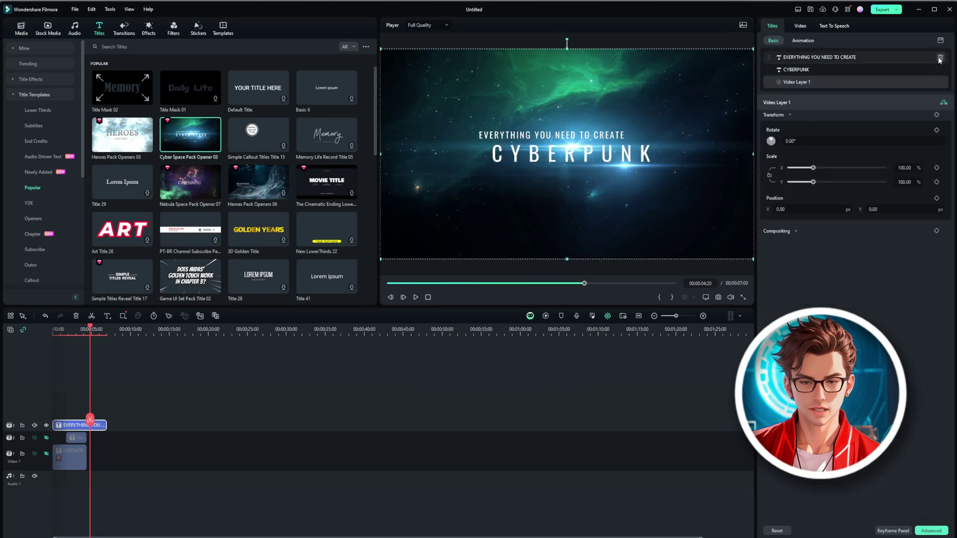
pyautogui.click(939, 58)
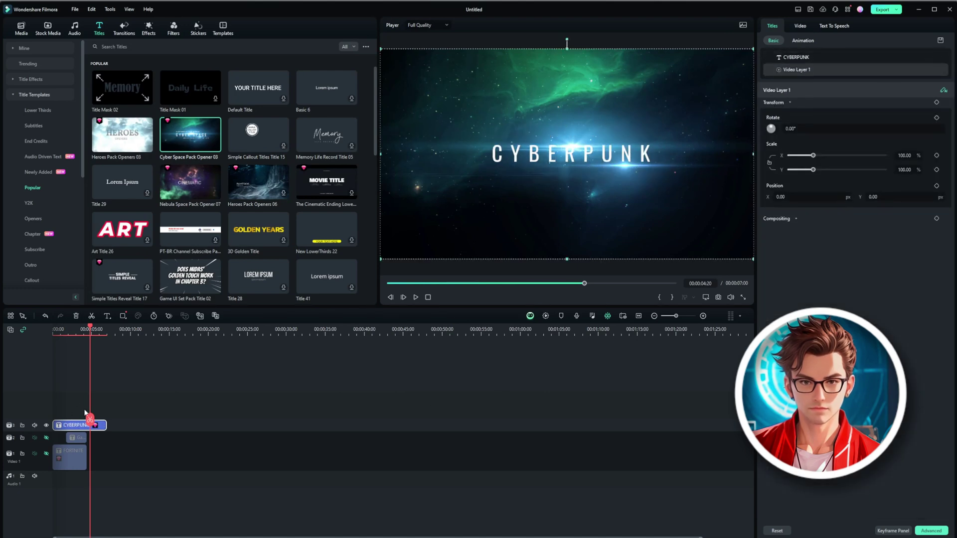
pyautogui.press('space')
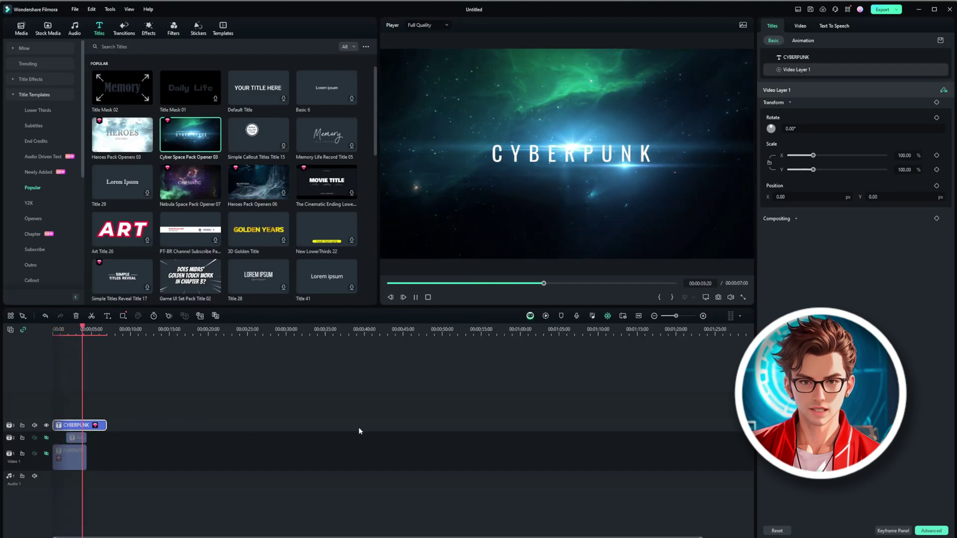
pyautogui.press('space')
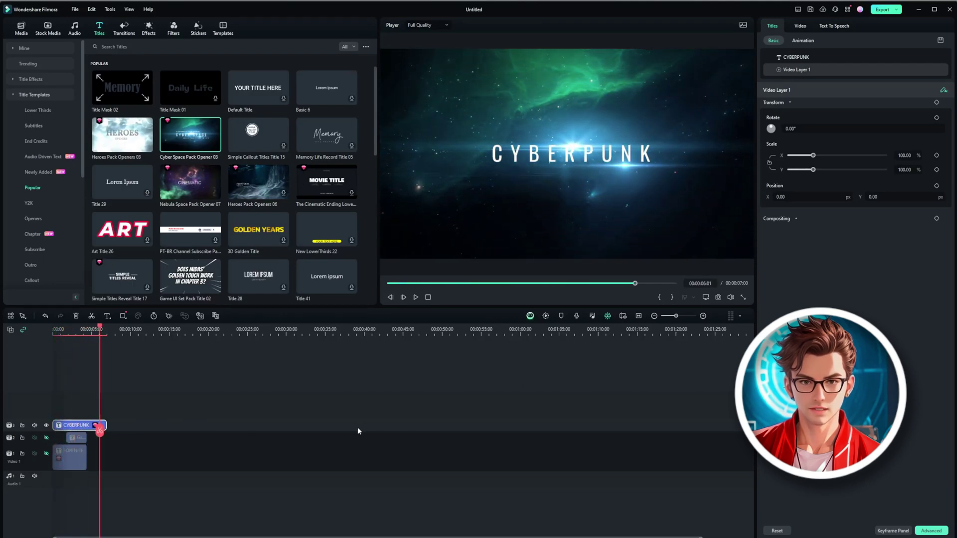
pyautogui.click(931, 530)
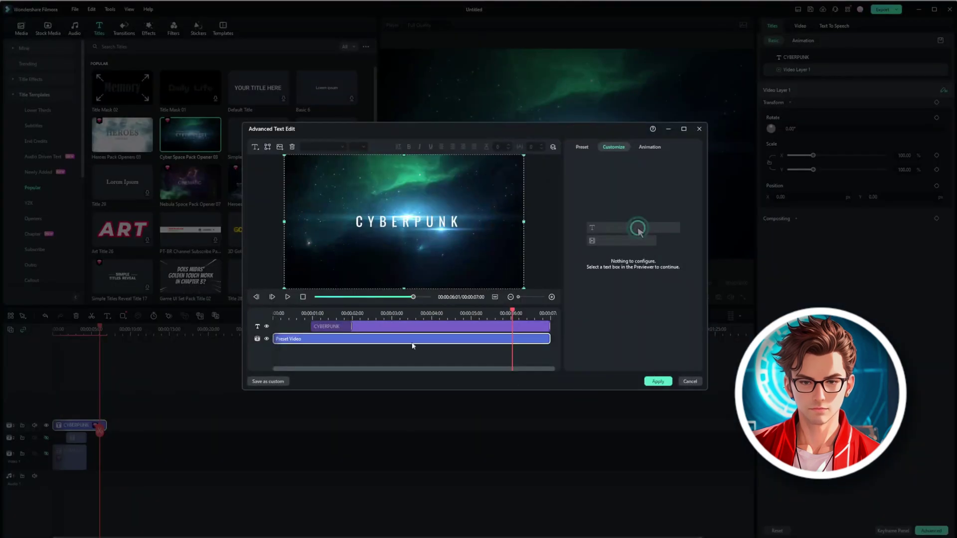